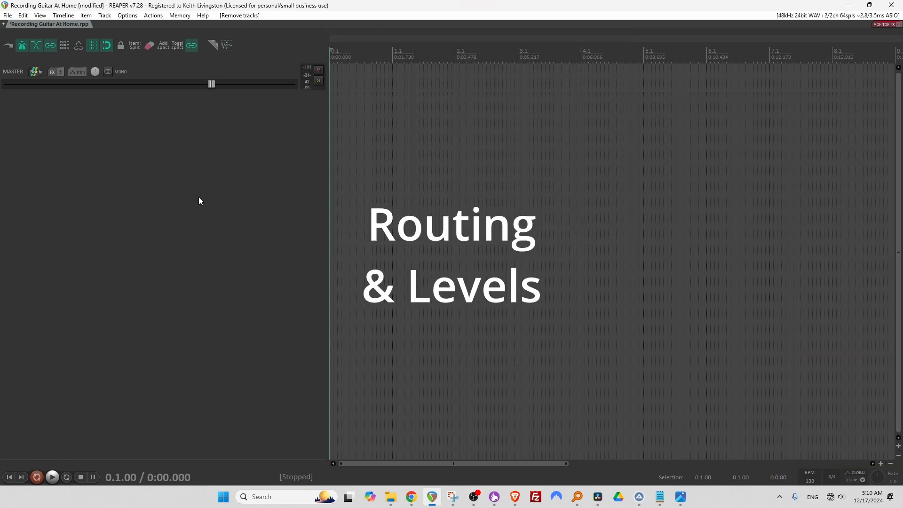
Step: Add a new track, increase its height and arm it for recording
double_click(118, 115)
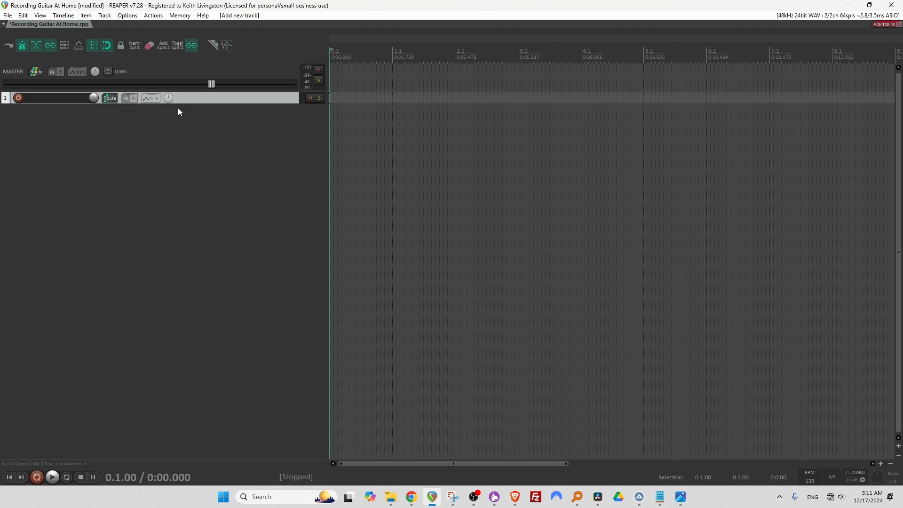
left_click_drag(199, 103, 200, 175)
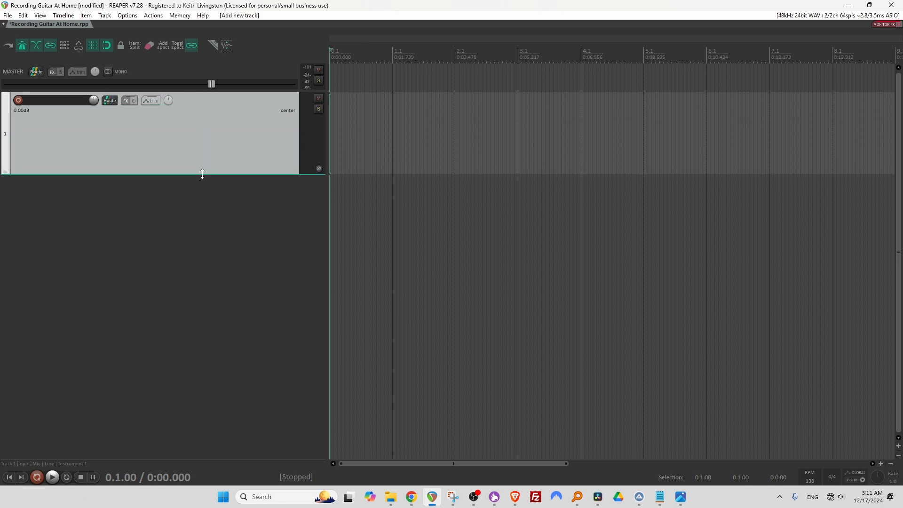
left_click(20, 103)
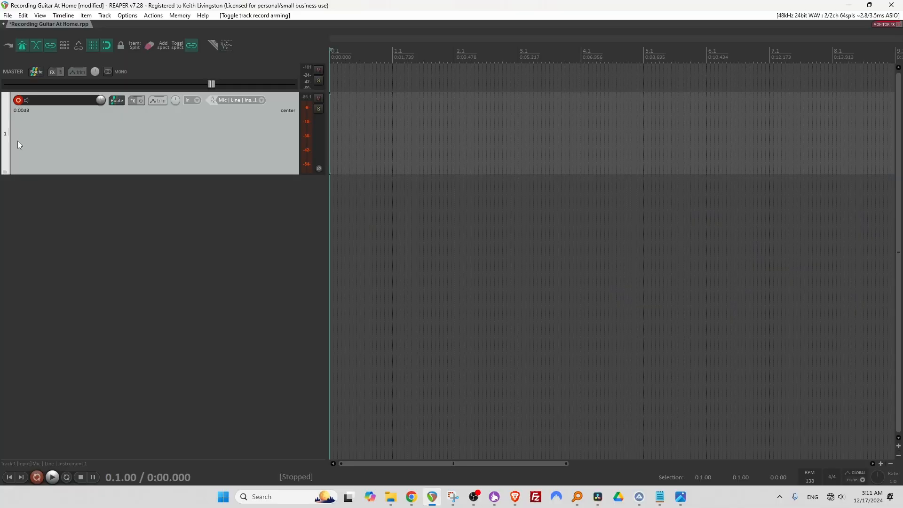
Step: Set track 1's input to mono Mic | Line | Instrument 1 and turn on its record monitoring
left_click(236, 100)
mouse_move(289, 104)
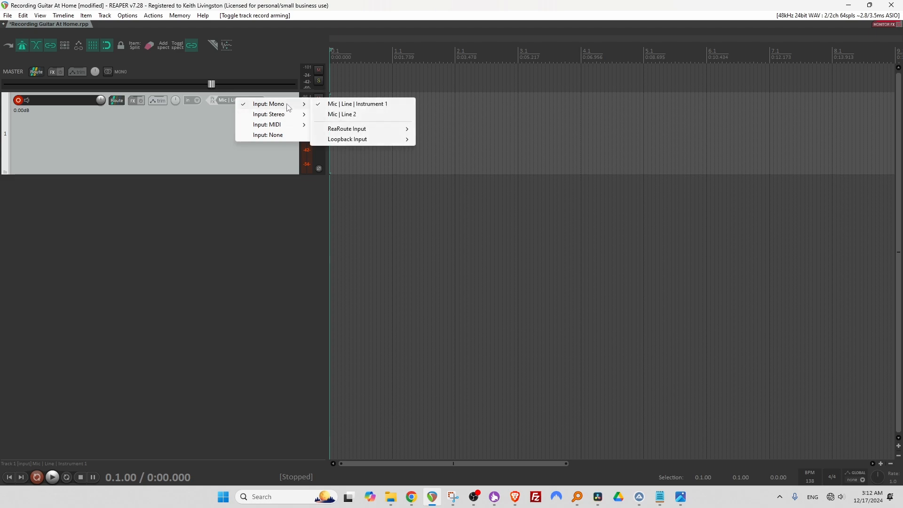
left_click(339, 105)
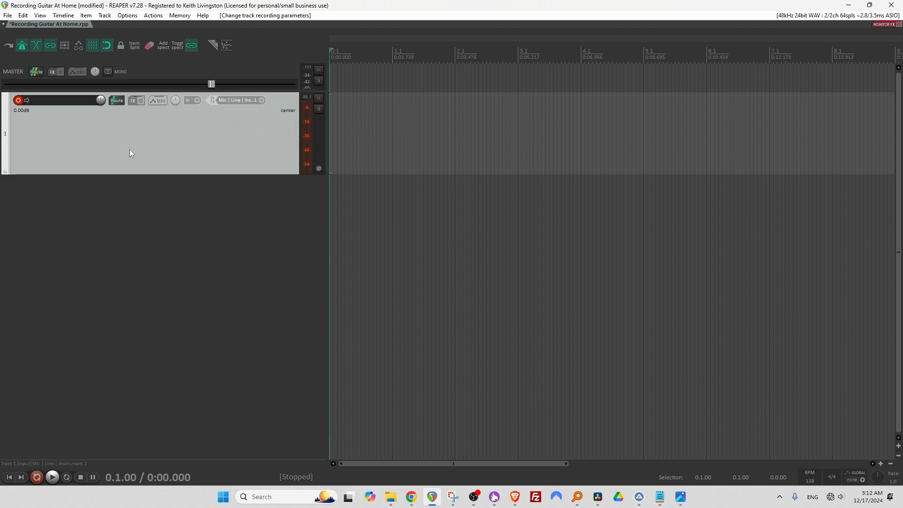
left_click(26, 102)
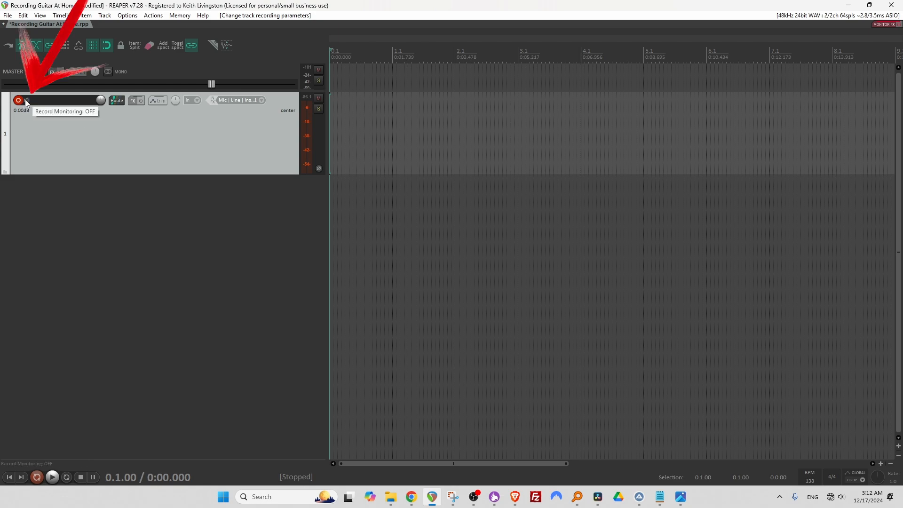
left_click(26, 102)
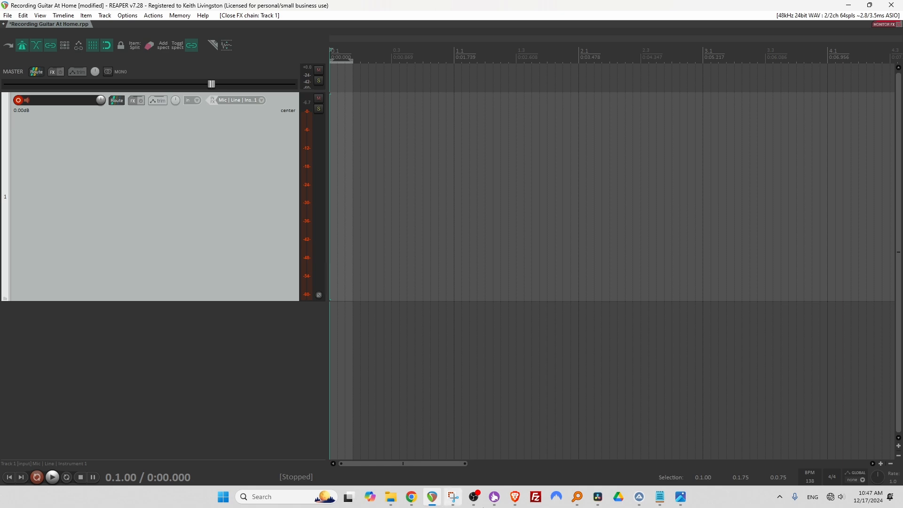
Step: Switch to EVO Control and adjust the gain of input channel 1
mouse_move(425, 501)
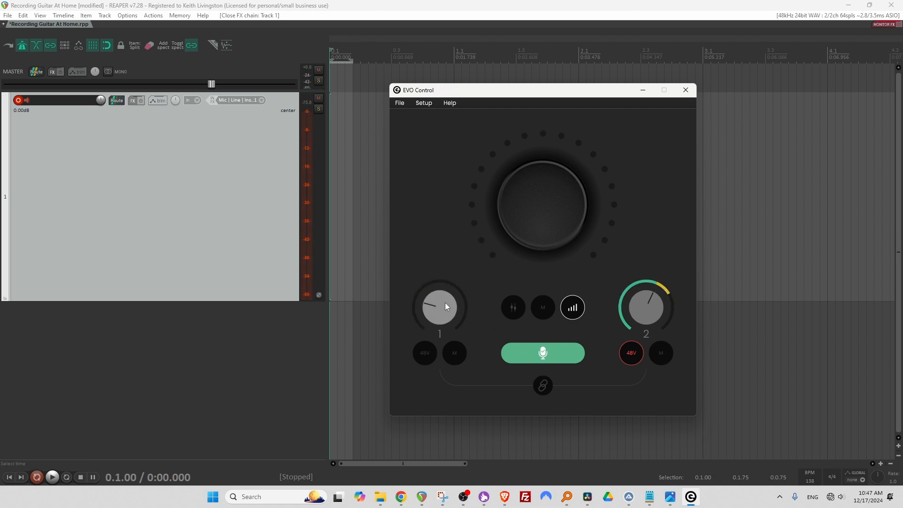
left_click_drag(435, 304, 433, 318)
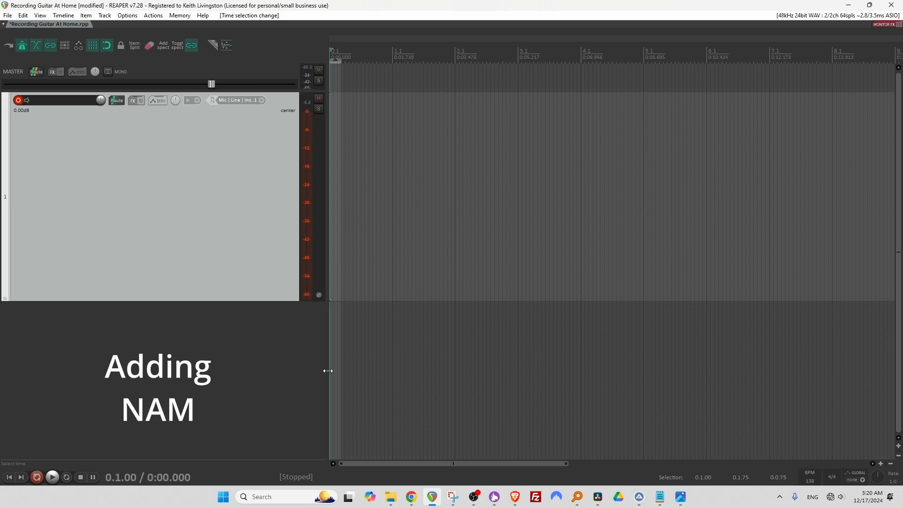
Step: Add the NeuralAmpModeler plugin to track 1 and load the Uberschall Capture 11 G6 Lo P amp model from the Bogner Uberschall pack
left_click(132, 100)
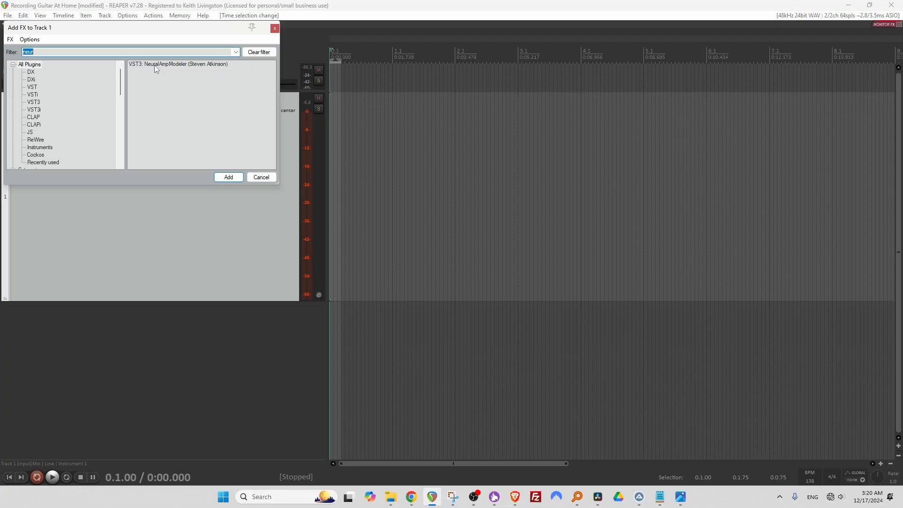
double_click(284, 117)
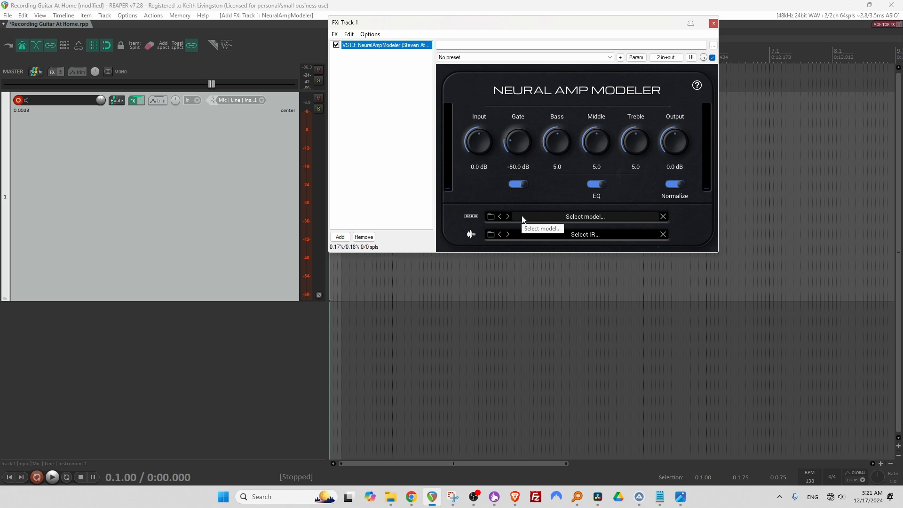
left_click(490, 216)
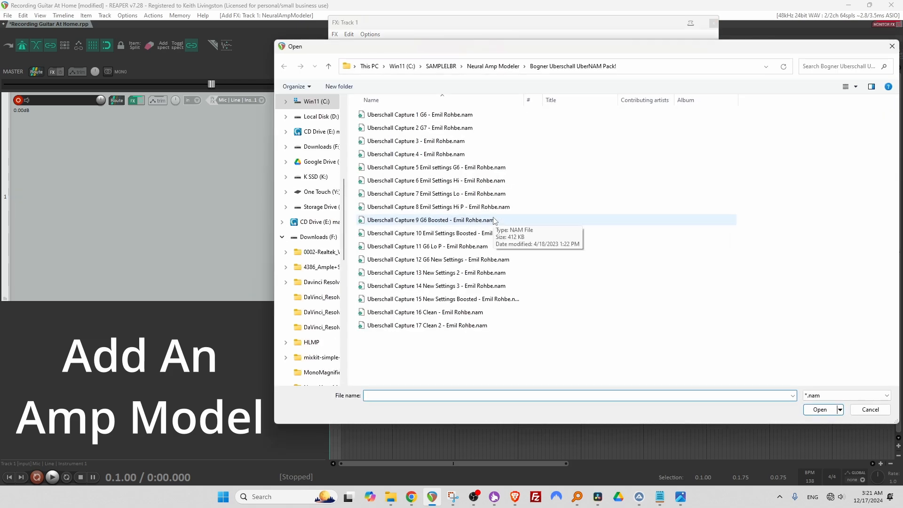
left_click(472, 68)
double_click(402, 154)
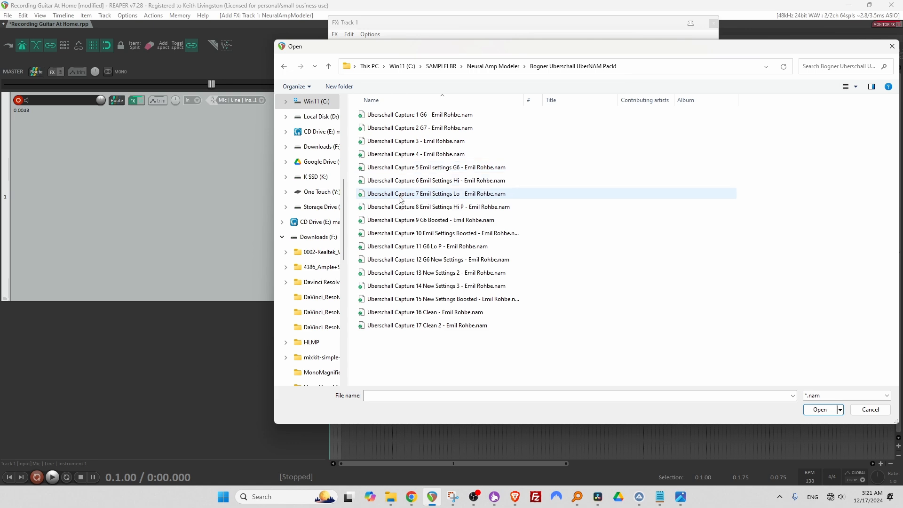
double_click(404, 246)
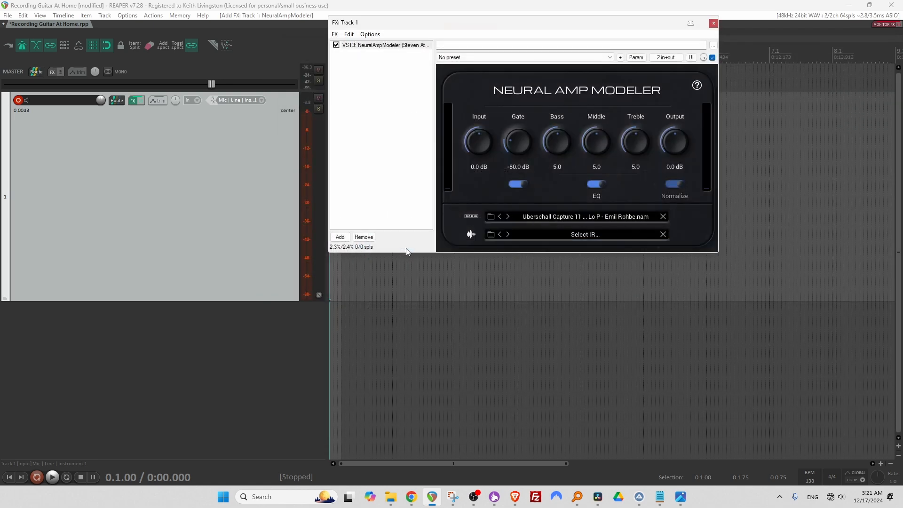
Step: Turn on track 1's record monitoring and load a Celestion Creamback H75 - Jet City Vertical 2x12 impulse response from the Speaker IRs folder
left_click(27, 101)
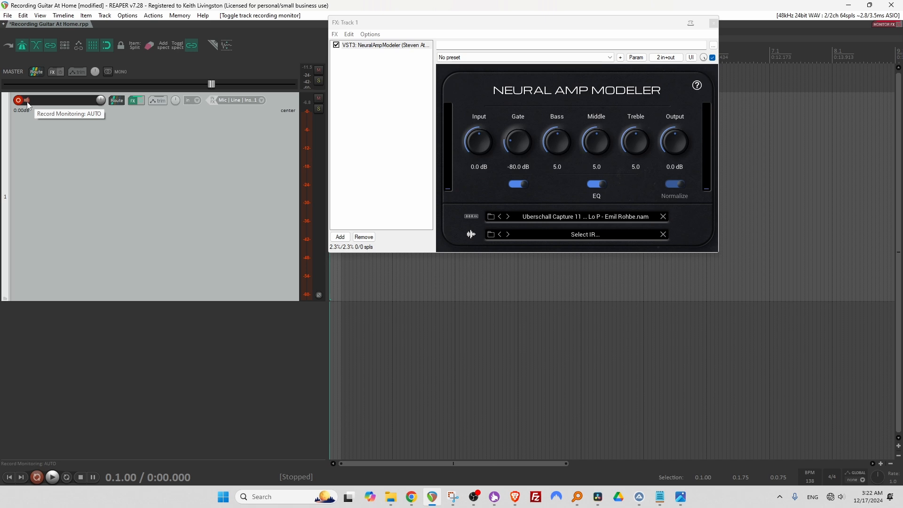
left_click(491, 235)
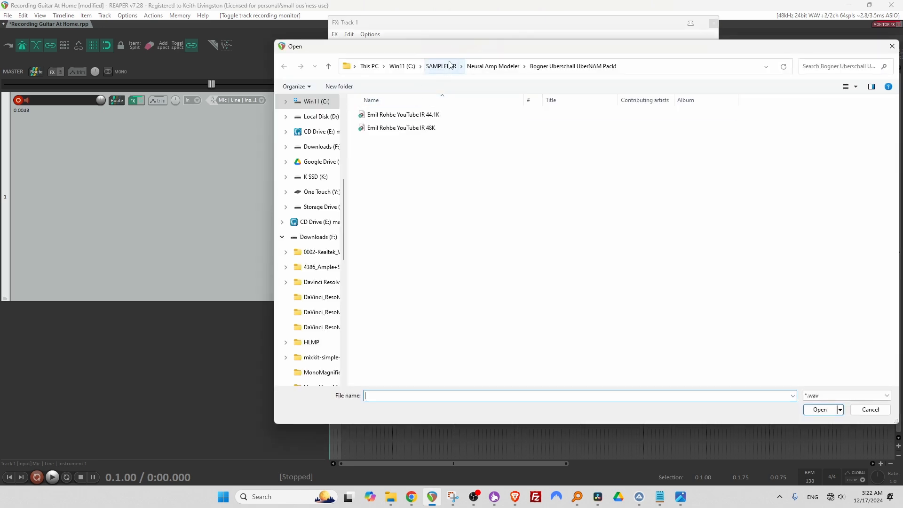
left_click(450, 66)
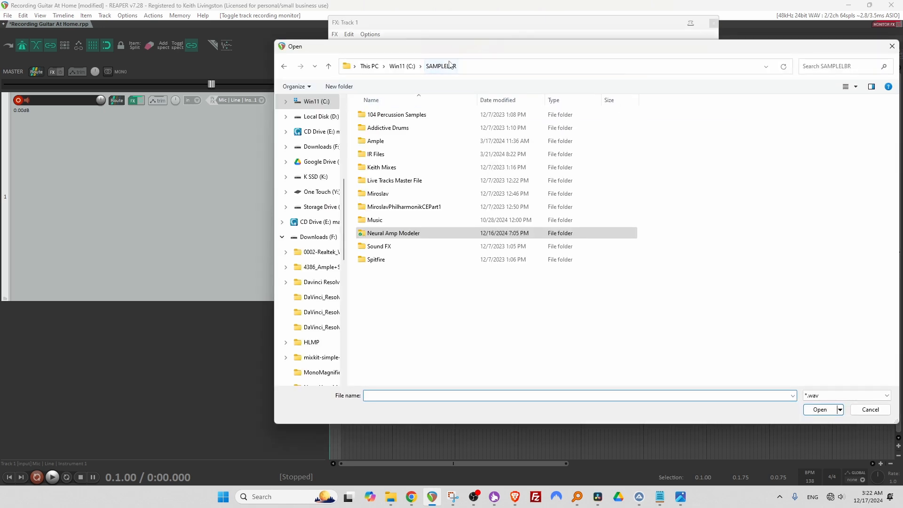
double_click(383, 155)
double_click(381, 154)
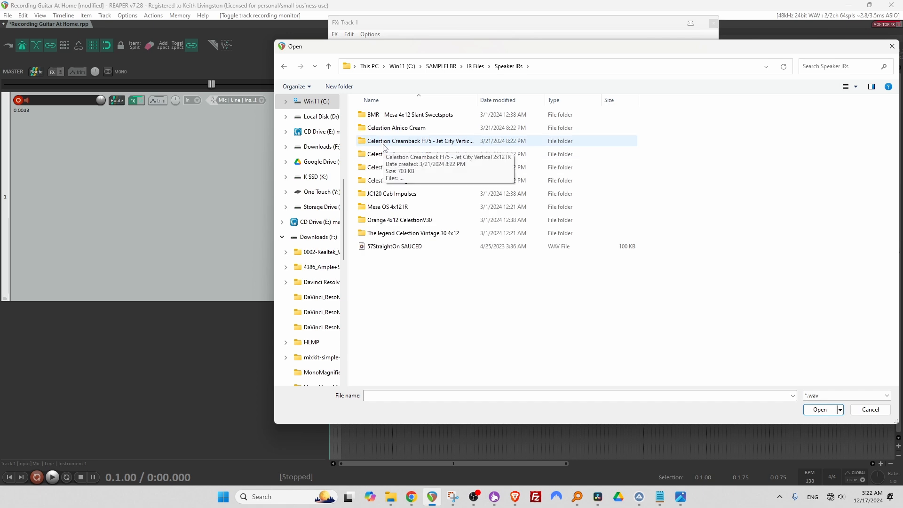
double_click(384, 147)
double_click(385, 141)
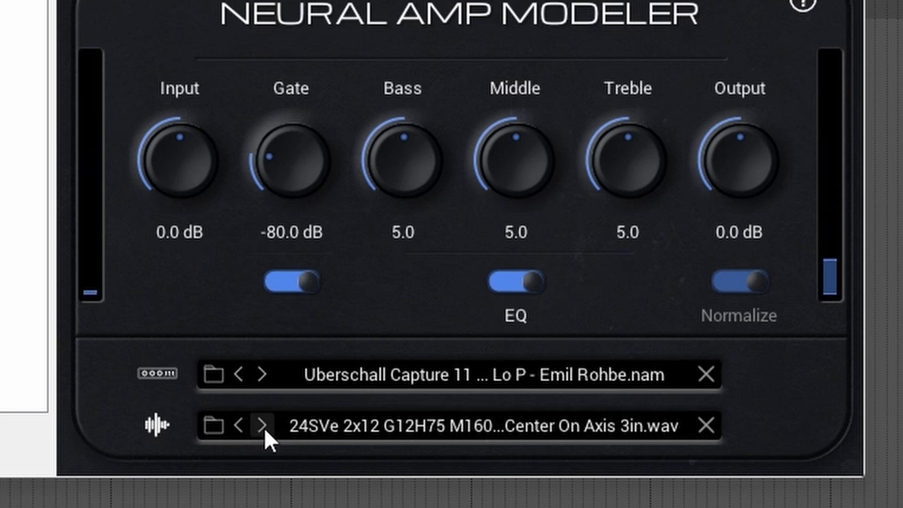
Step: Compare the next impulse response with the current one, and set the amp's bass to 3.2, middle to 5.2 and treble higher
left_click(262, 425)
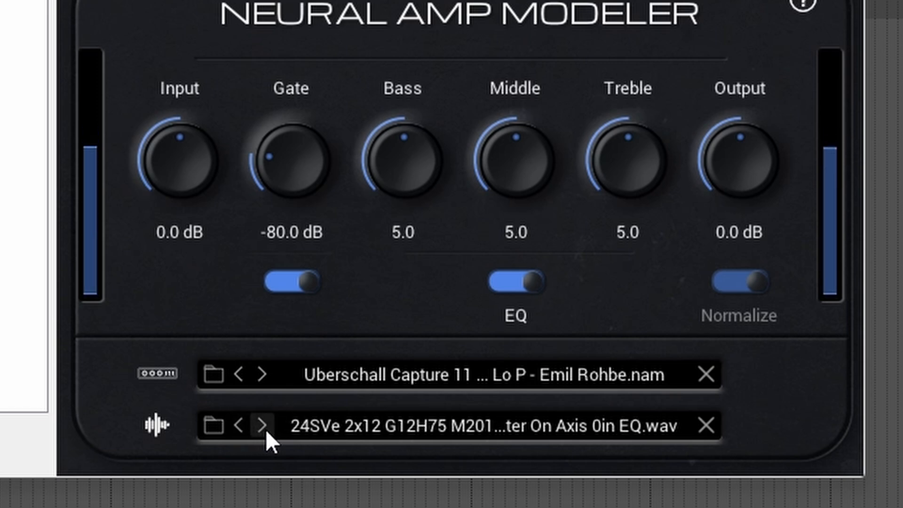
left_click(247, 430)
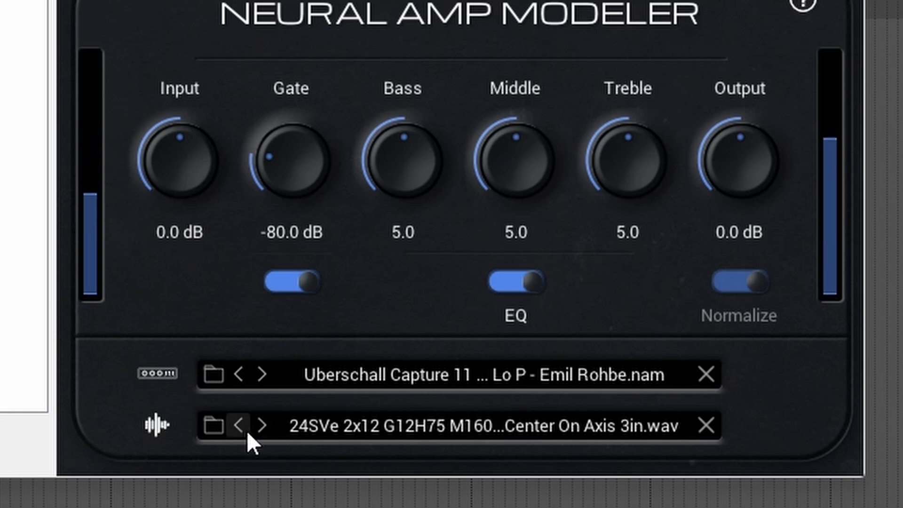
left_click_drag(404, 162, 404, 242)
left_click_drag(500, 143, 500, 140)
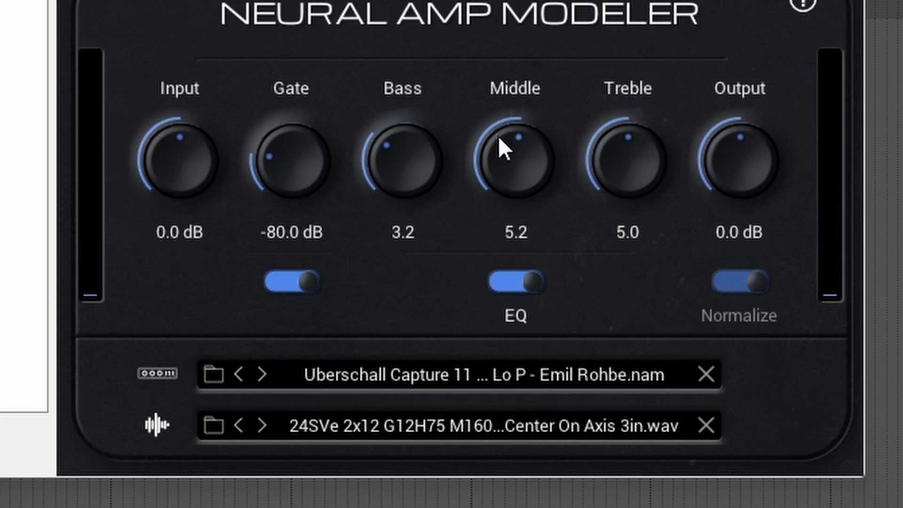
left_click_drag(610, 162, 611, 109)
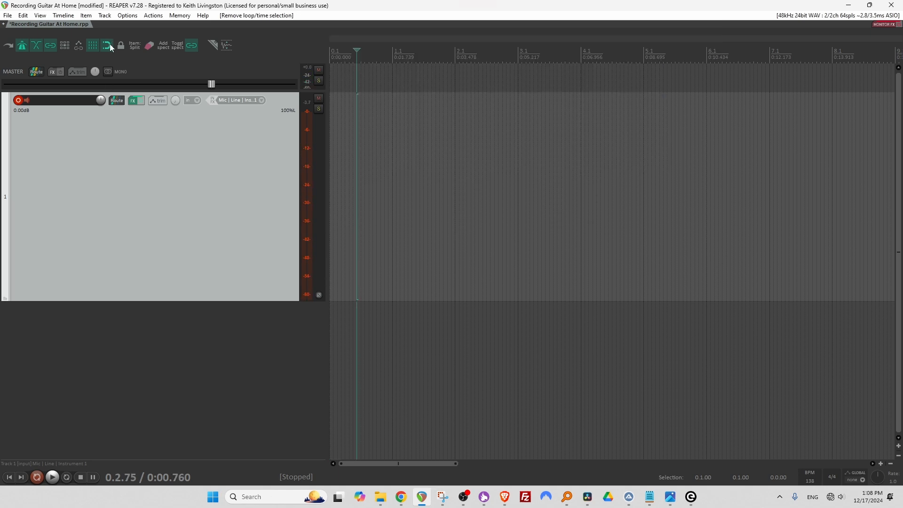
Step: Make a grid-snapped time selection from 2.1.00 to 6.1.00 and check that the record mode is time selection auto punch
left_click(96, 48)
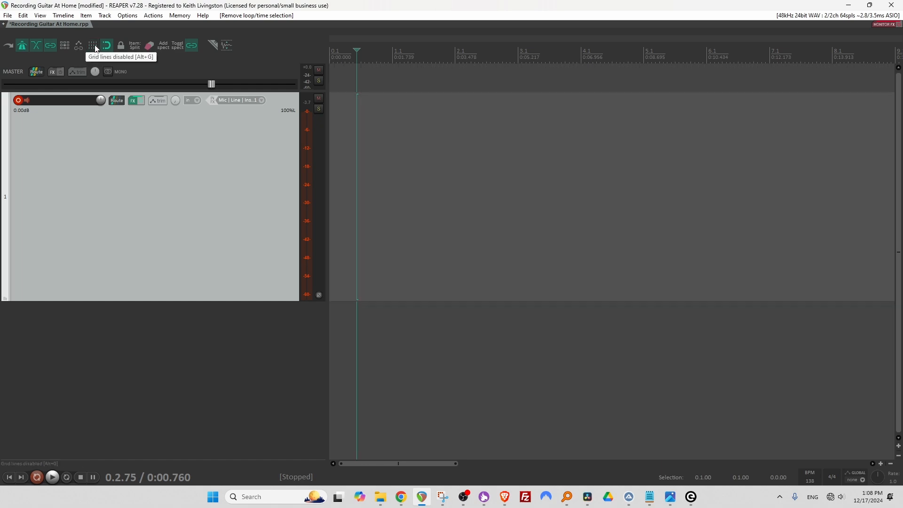
left_click(97, 48)
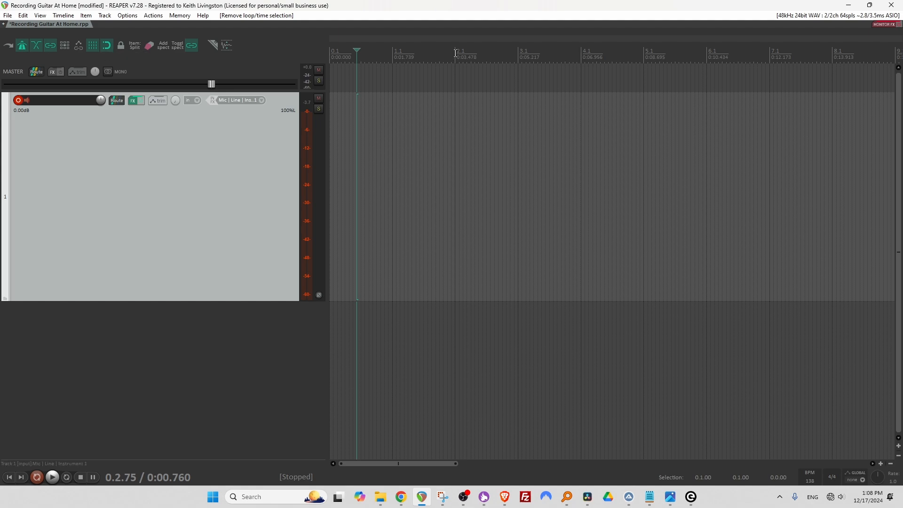
left_click_drag(455, 53, 704, 81)
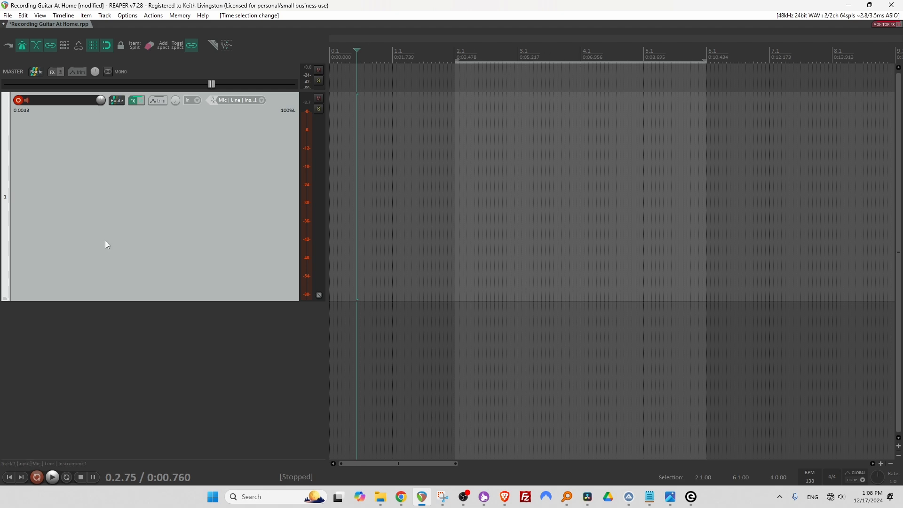
right_click(36, 477)
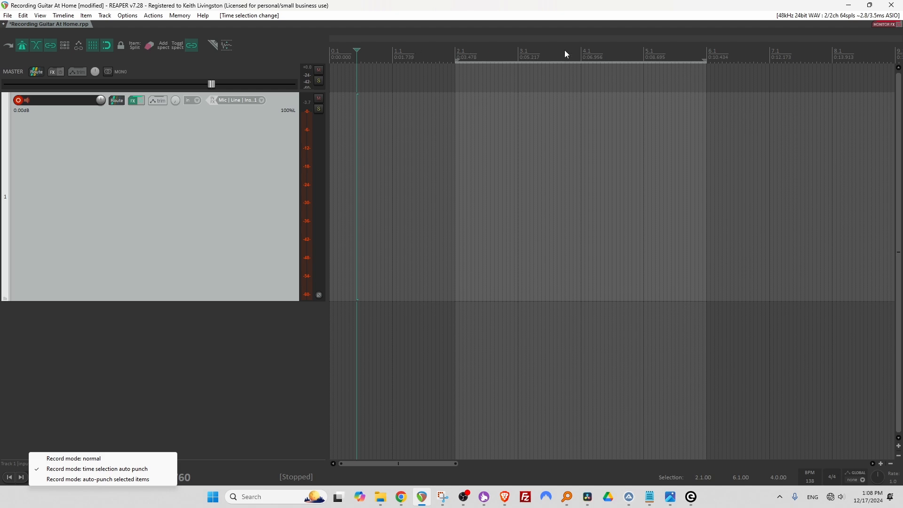
left_click(238, 197)
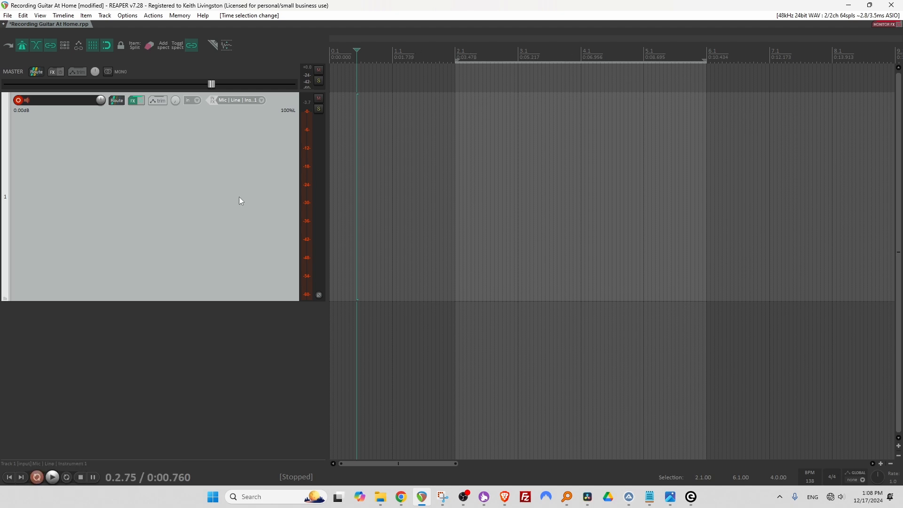
Step: Record a guitar take on track 1 within the time selection, keep it and play it back
left_click(37, 477)
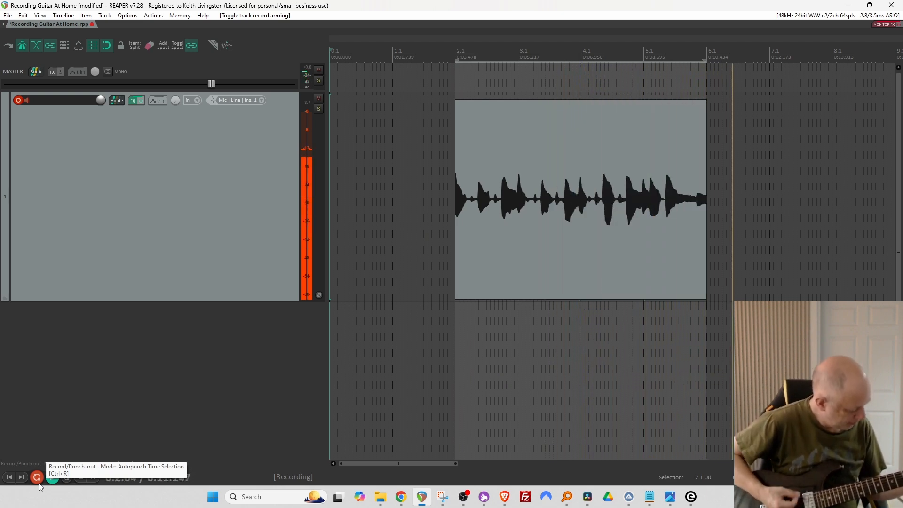
key("space")
key("space")
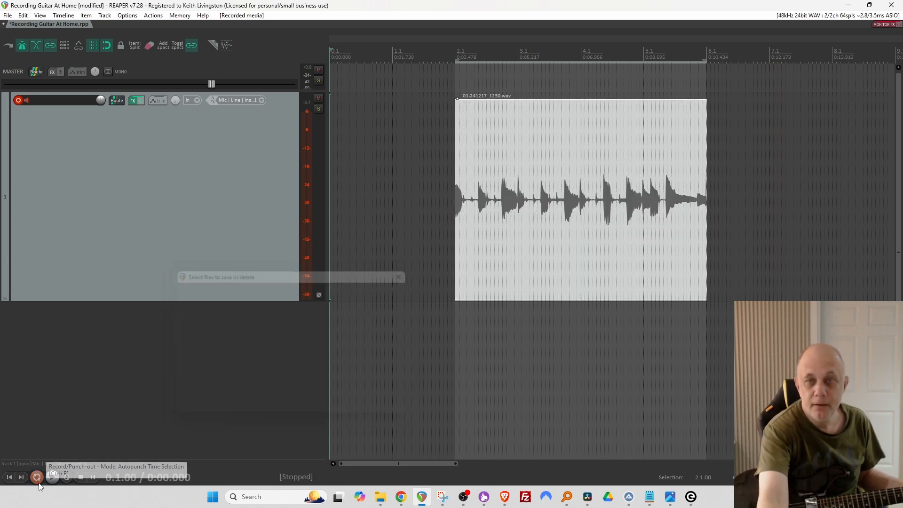
key("space")
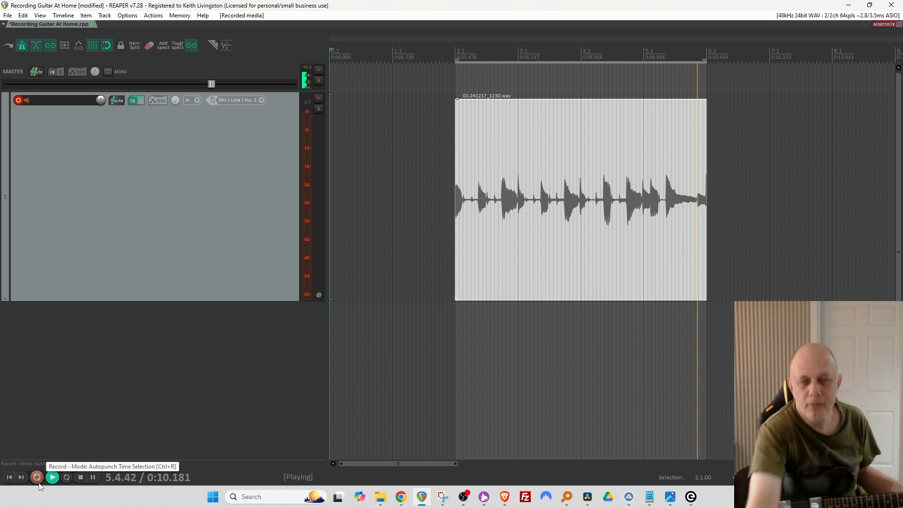
Step: Disarm track 1 and add a second track below it, armed for recording
left_click(18, 100)
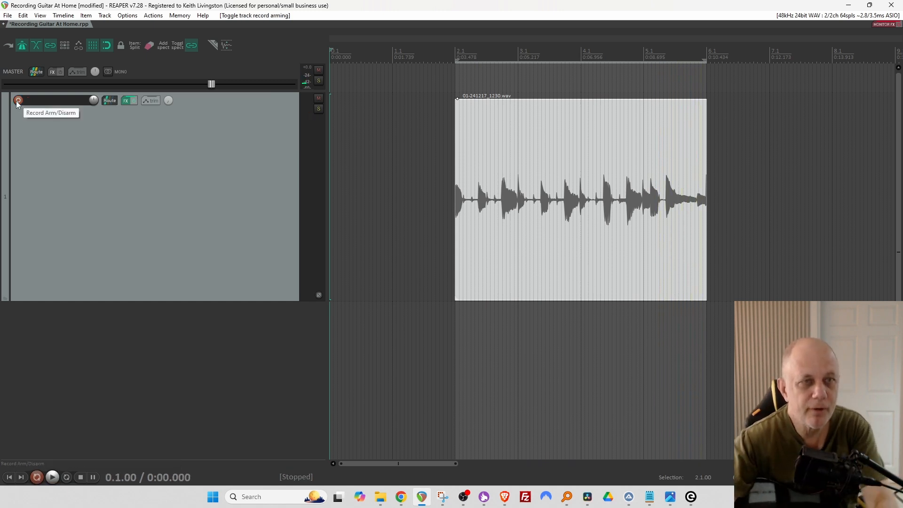
left_click(94, 332)
double_click(94, 332)
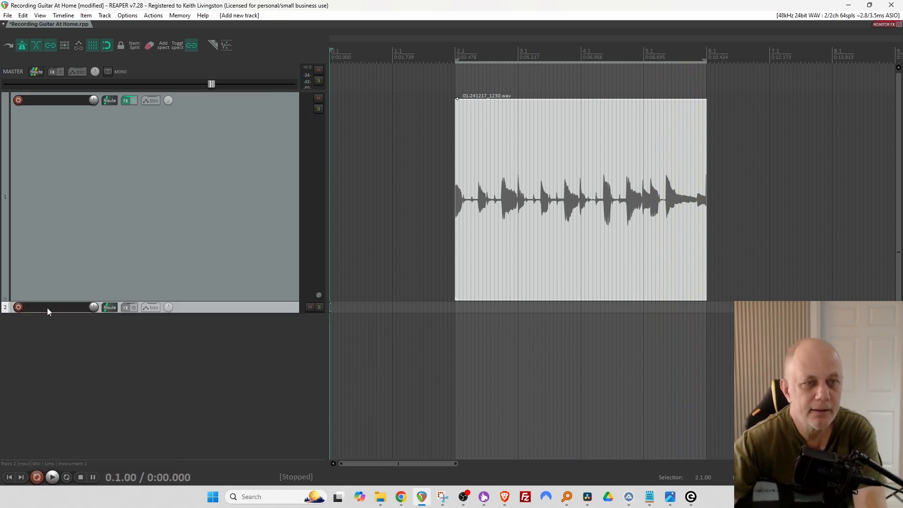
left_click(19, 308)
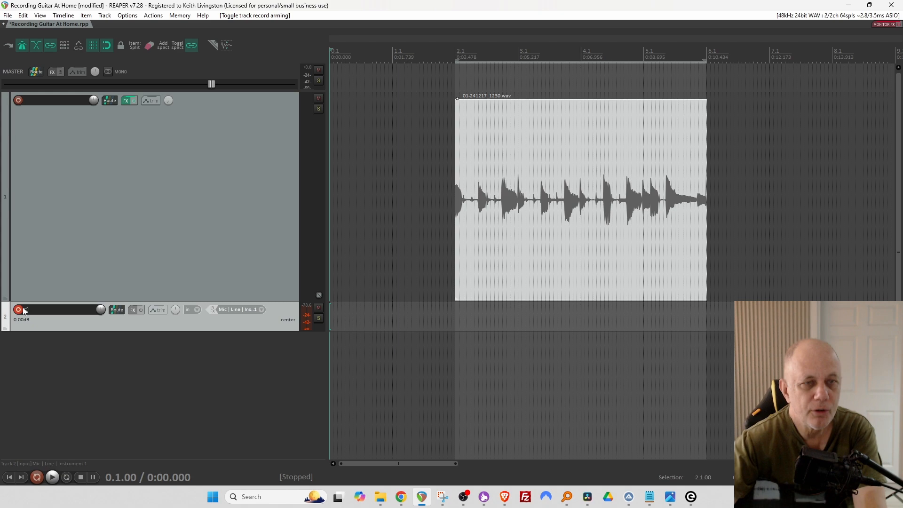
Step: Add the NeuralAmpModeler plugin to track 2
left_click(134, 309)
double_click(153, 66)
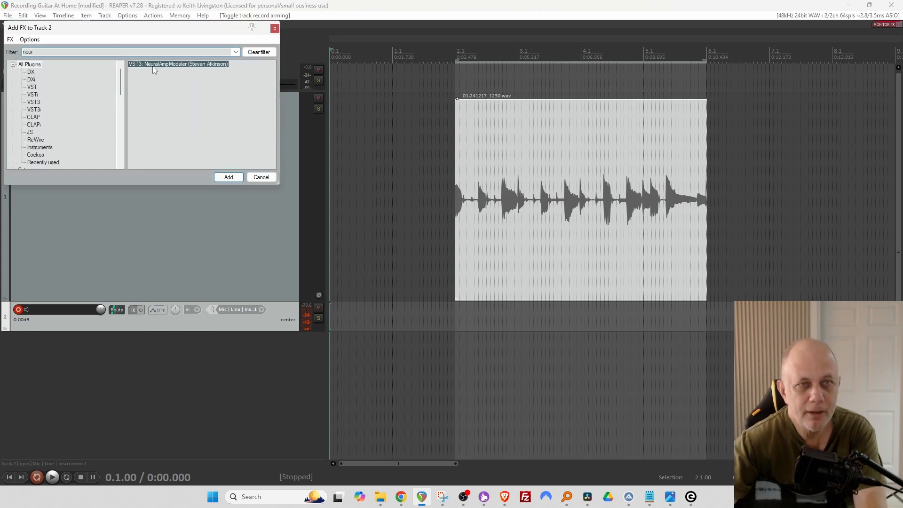
Step: Load the amp model 01 Bogner Ecstasy 101B British Bite.nam into the plugin and turn on track 2's record monitoring
left_click(491, 217)
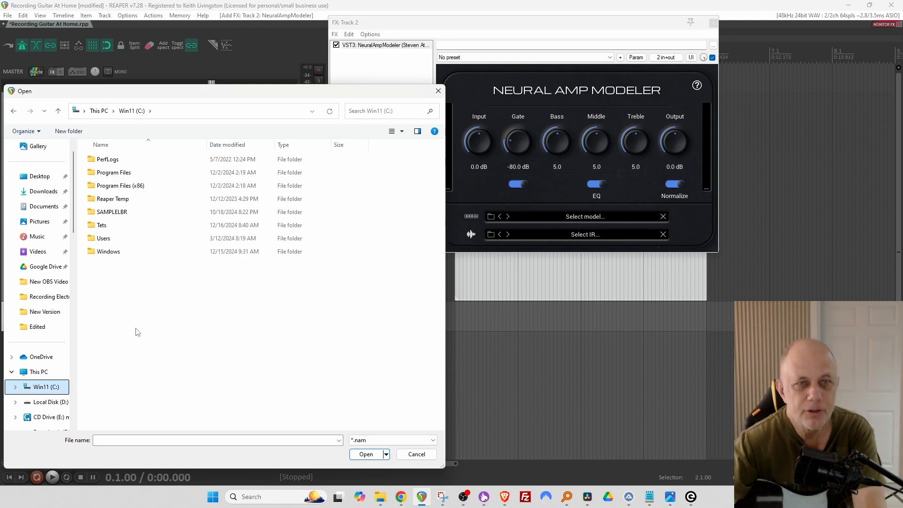
double_click(112, 212)
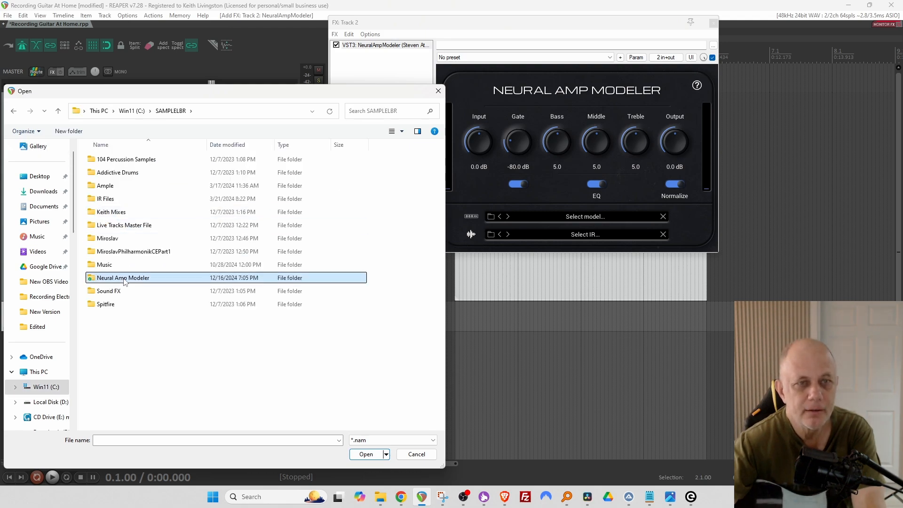
double_click(121, 284)
double_click(130, 199)
double_click(133, 160)
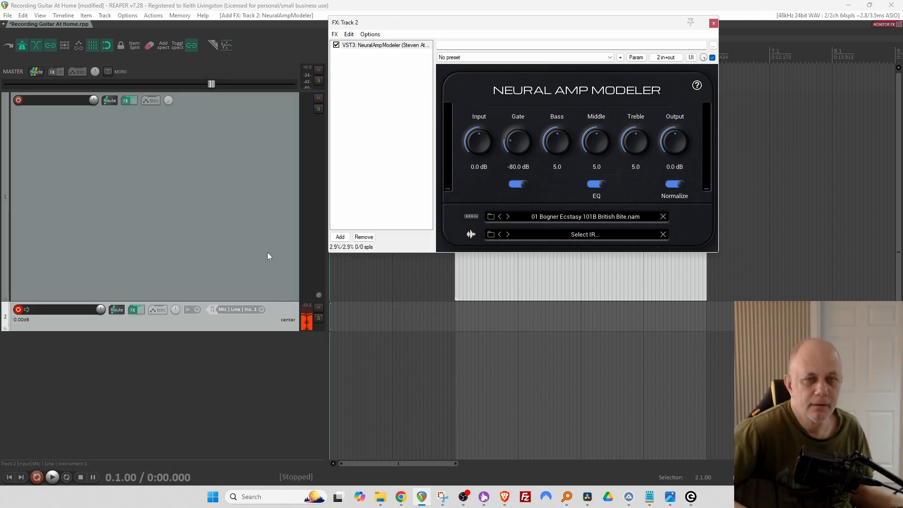
left_click(27, 309)
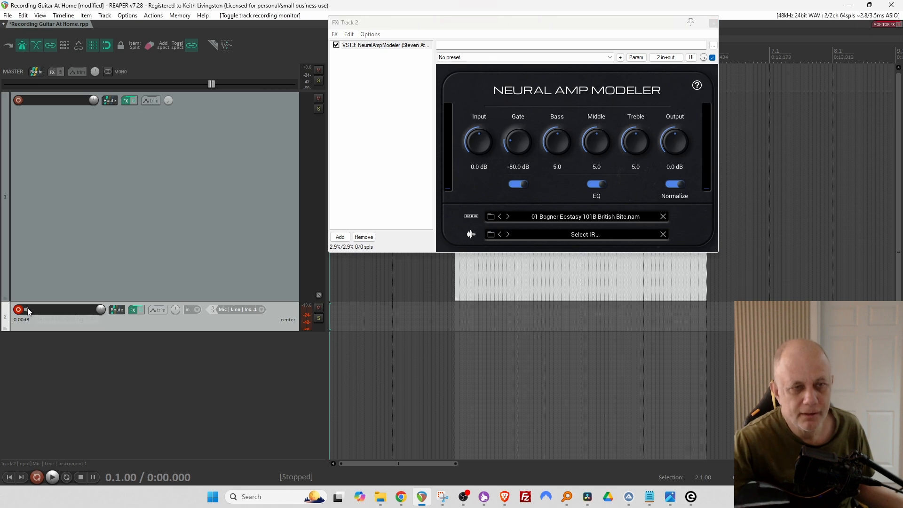
left_click(27, 309)
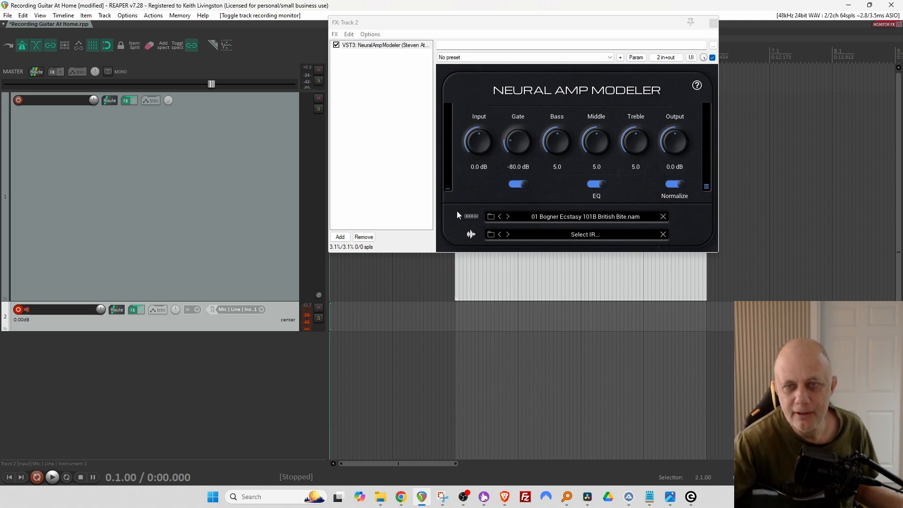
Step: Load a Celestion Greenback speaker IR into the plugin and advance to G12M25 2x12 545 2.5in 0in.wav
left_click(491, 235)
left_click(110, 111)
double_click(114, 198)
double_click(115, 199)
double_click(118, 214)
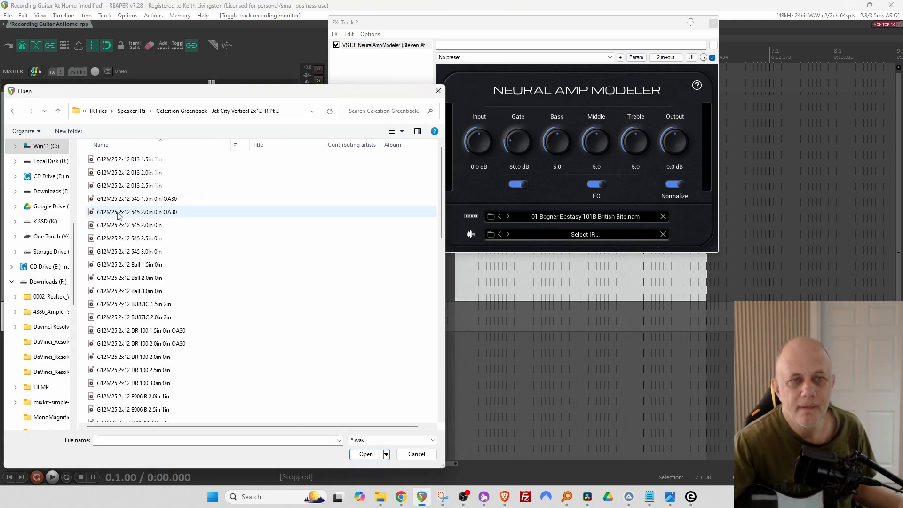
double_click(118, 213)
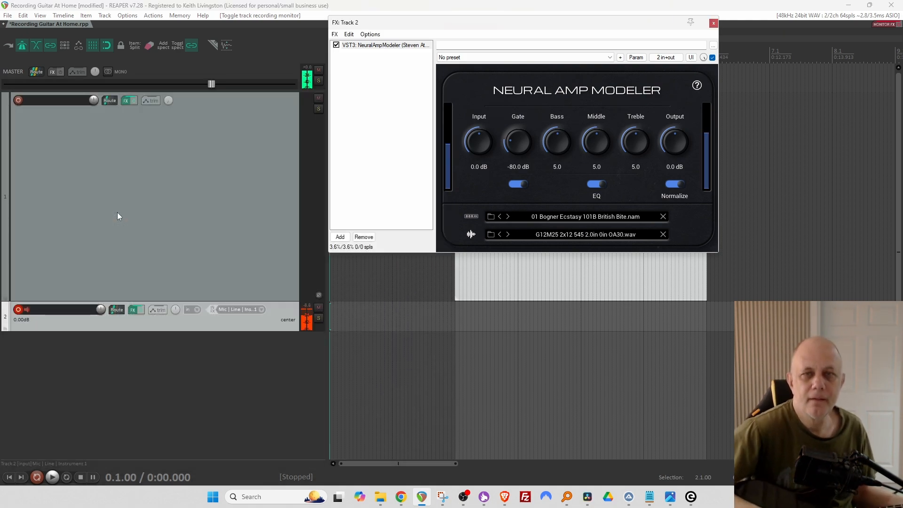
left_click(506, 235)
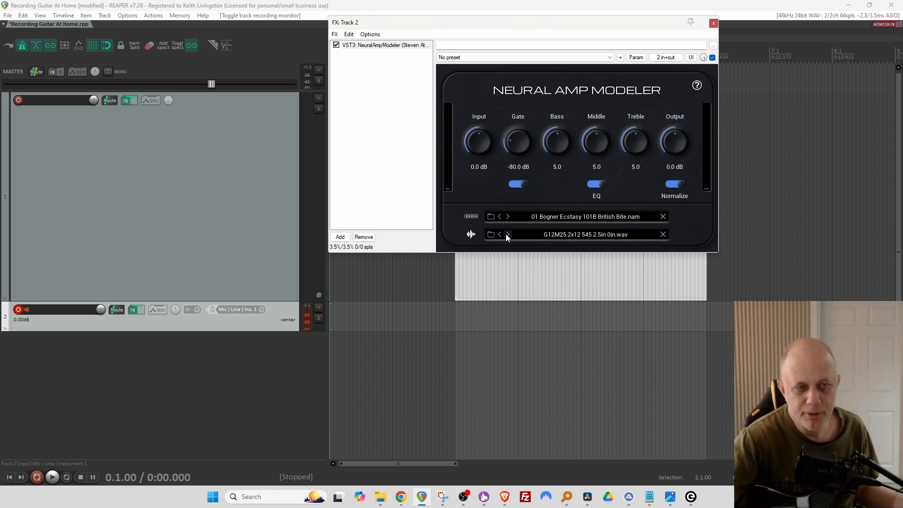
left_click(713, 25)
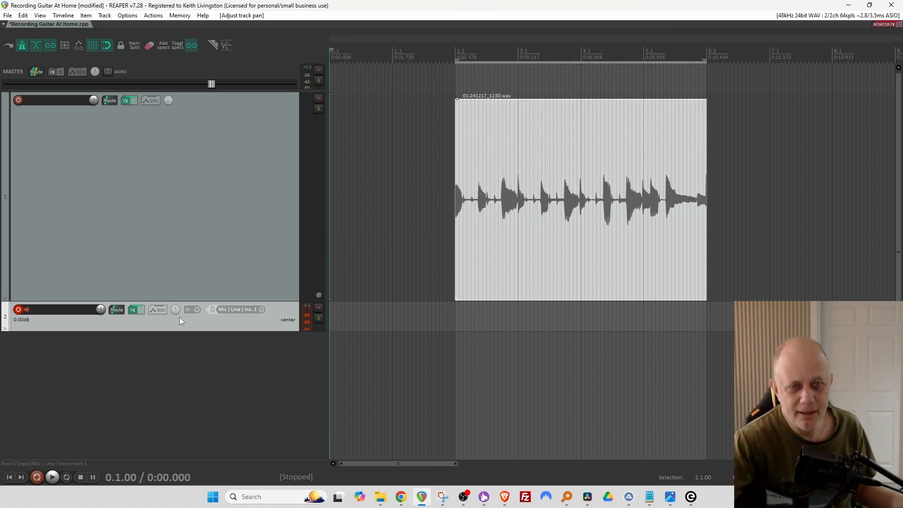
Step: Pan track 2 to 100% right and record a guitar take on it within the time selection, disarming the track when finished
left_click_drag(175, 309, 175, 264)
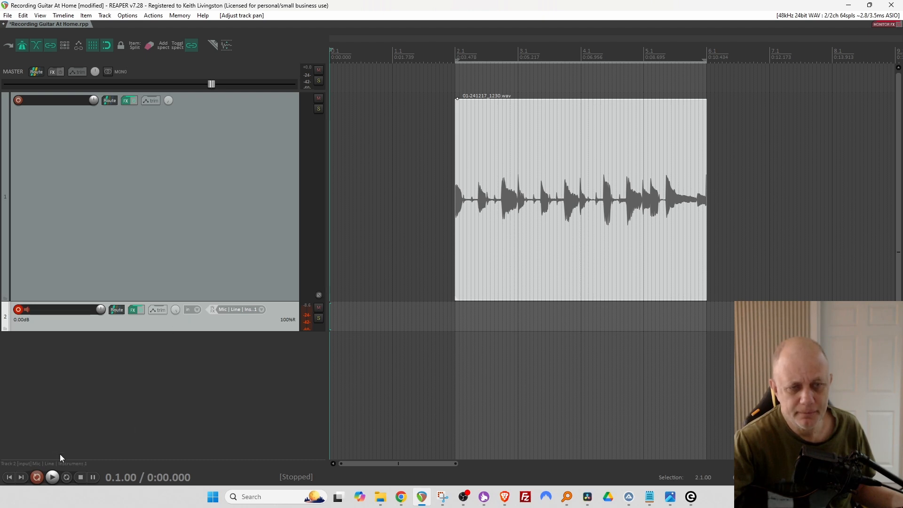
left_click(40, 477)
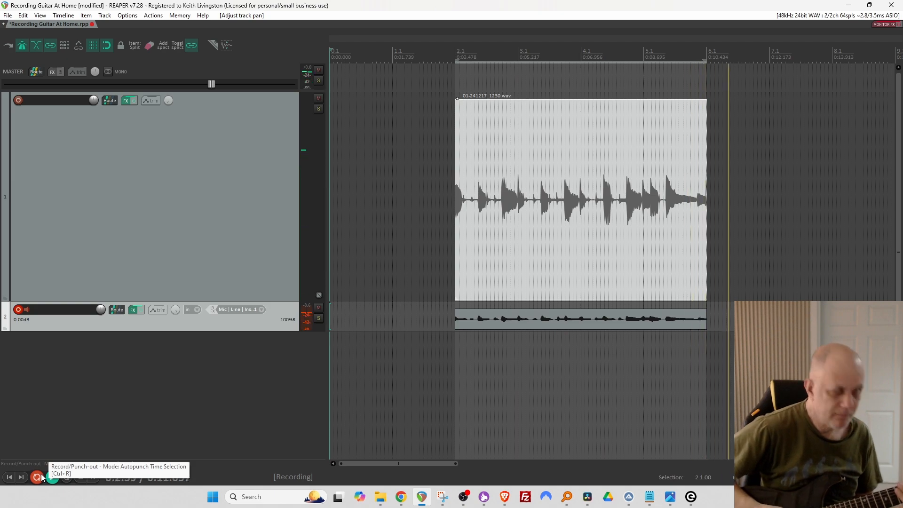
left_click(41, 477)
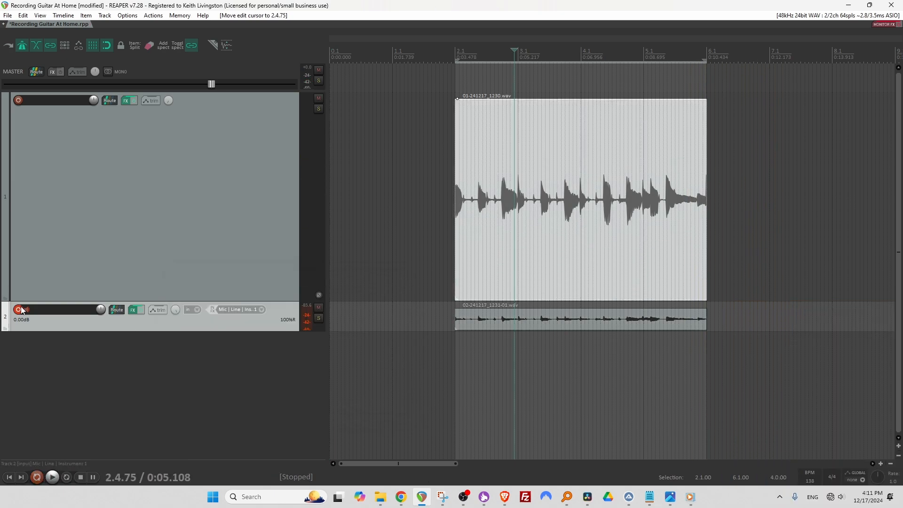
left_click(20, 310)
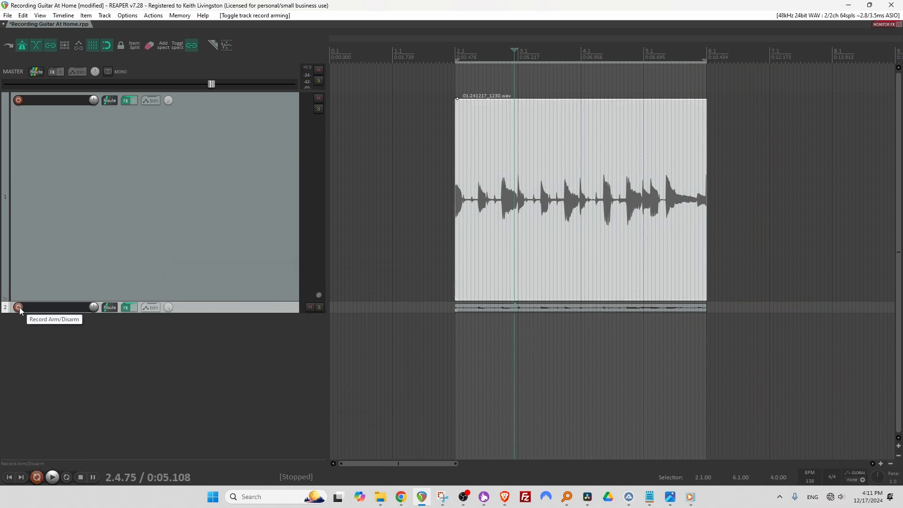
Step: Name track 1 "Gtr 1" and track 2 "GTR 2"
double_click(35, 101)
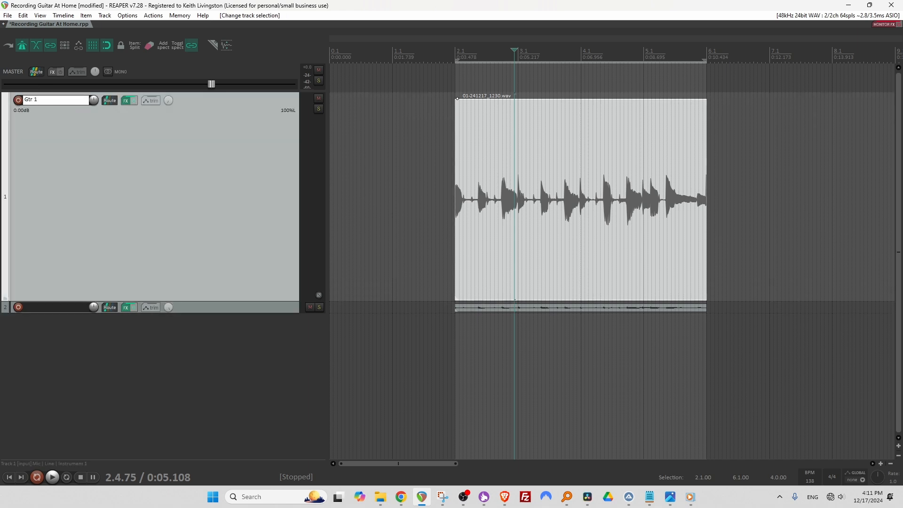
key("Return")
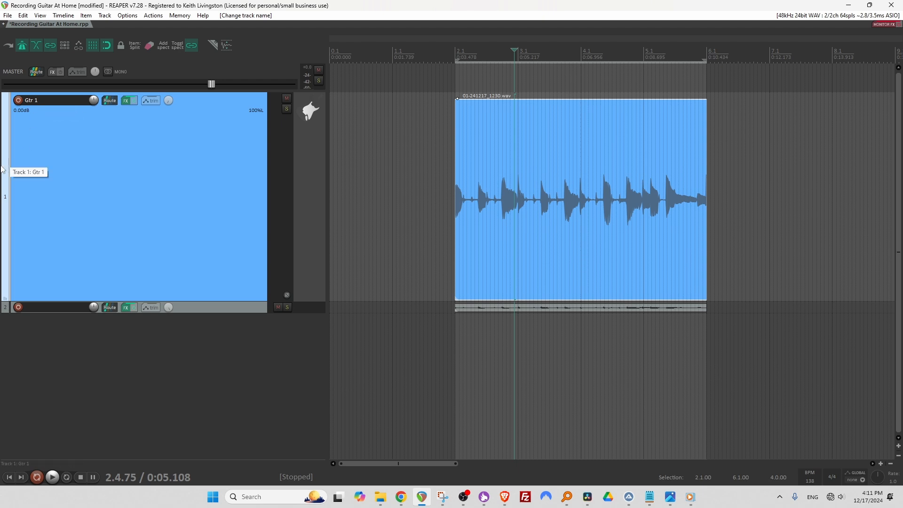
double_click(49, 308)
type("G")
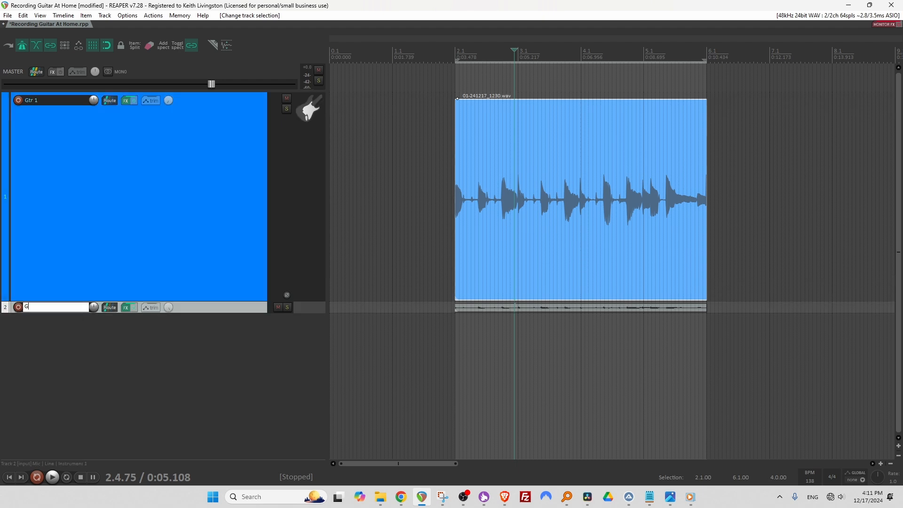
type("TR 2")
key("Return")
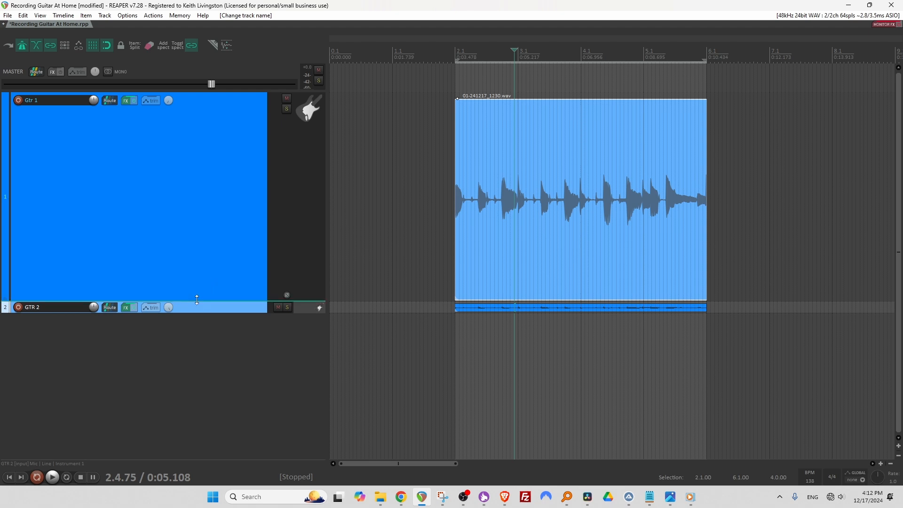
Step: Make both tracks similar in height and copy both guitar items directly after the originals, starting at 6.1.00
left_click_drag(197, 300, 214, 216)
left_click(440, 141)
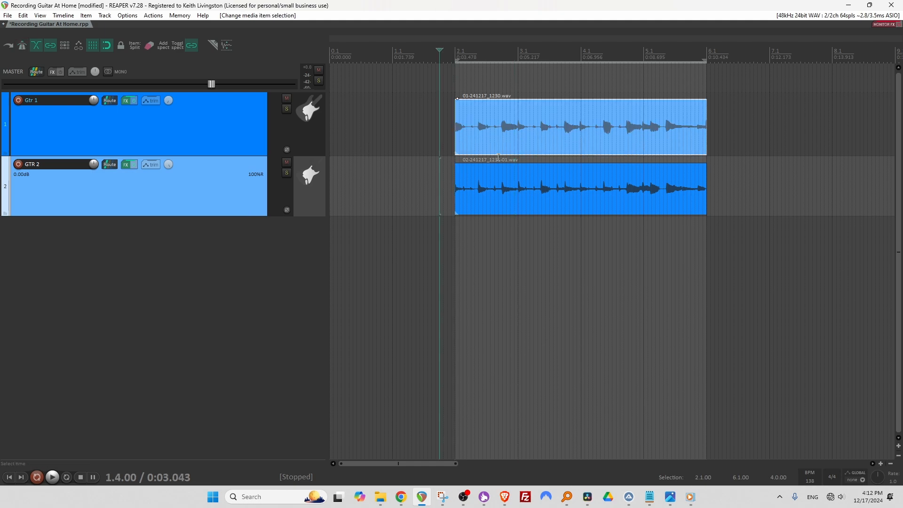
left_click(501, 129)
left_click(499, 184, "ctrl")
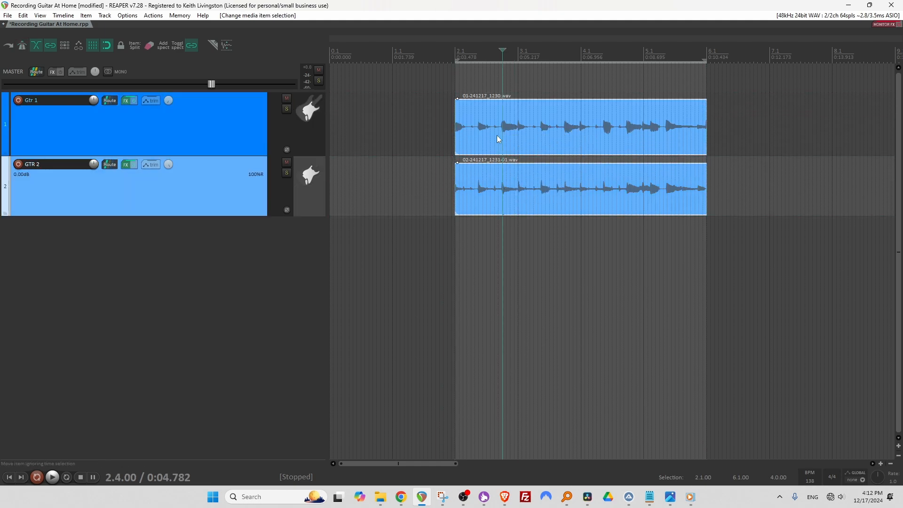
left_click_drag(497, 134, 752, 101)
Step: Play back both guitar tracks together from 1.4.50 through the copied items
left_click(447, 87)
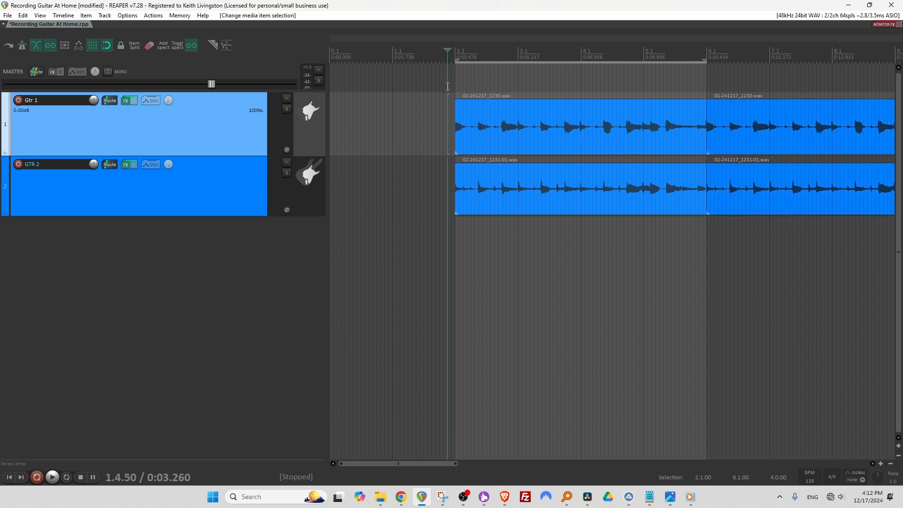
key("space")
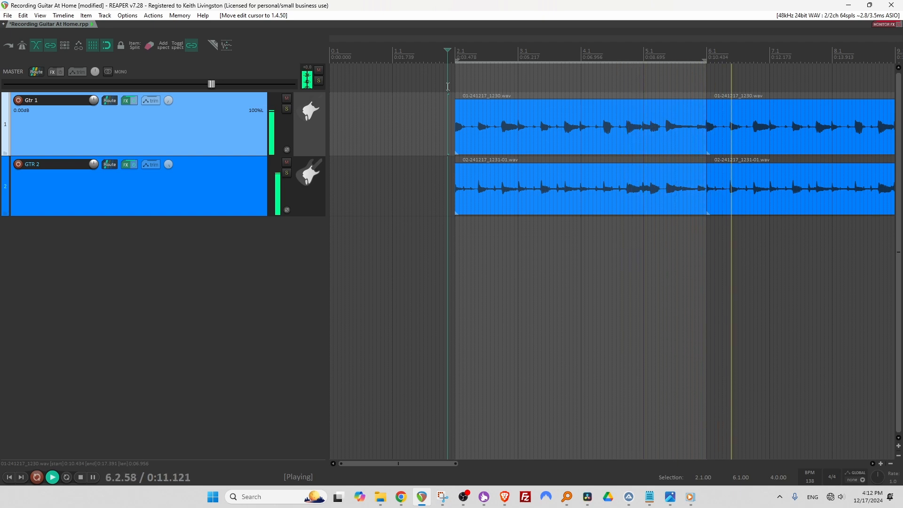
scroll(534, 69, "down", 2)
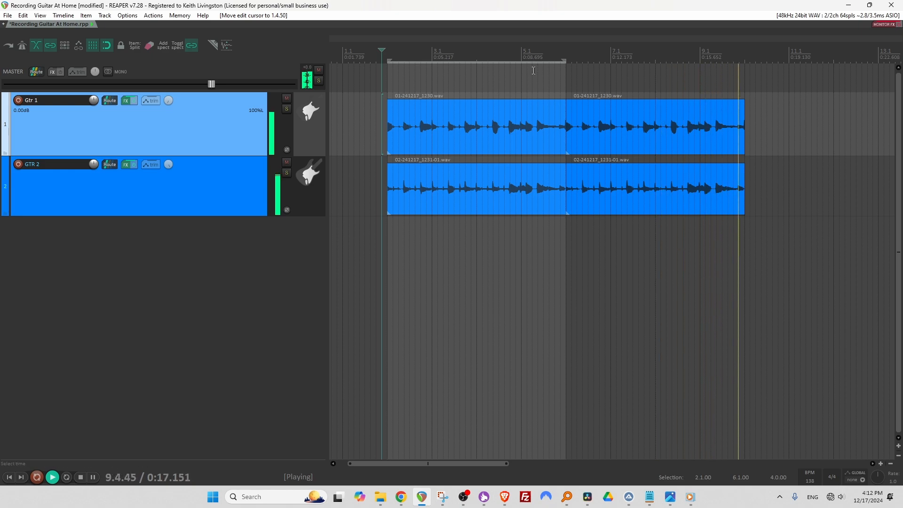
key("space")
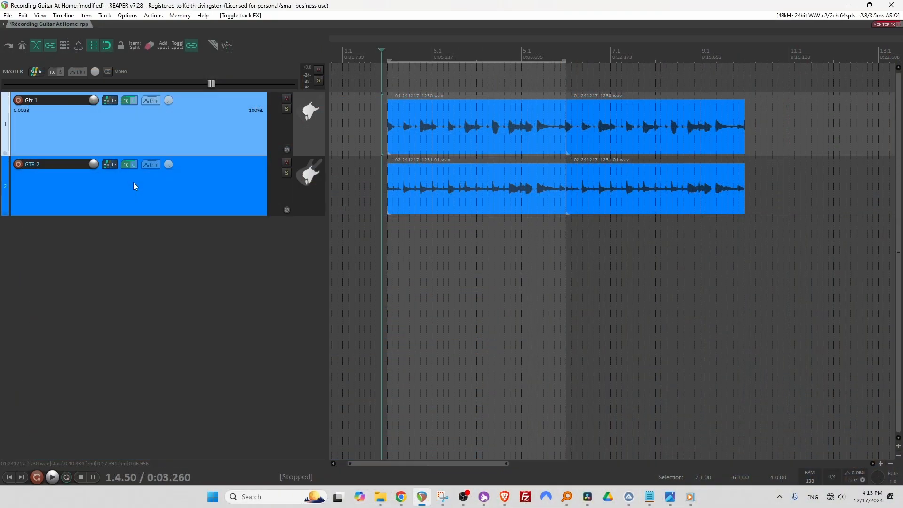
Step: Bypass the effects on Gtr 1 and GTR 2 and play back the dry guitar takes
left_click(133, 165)
left_click(133, 100)
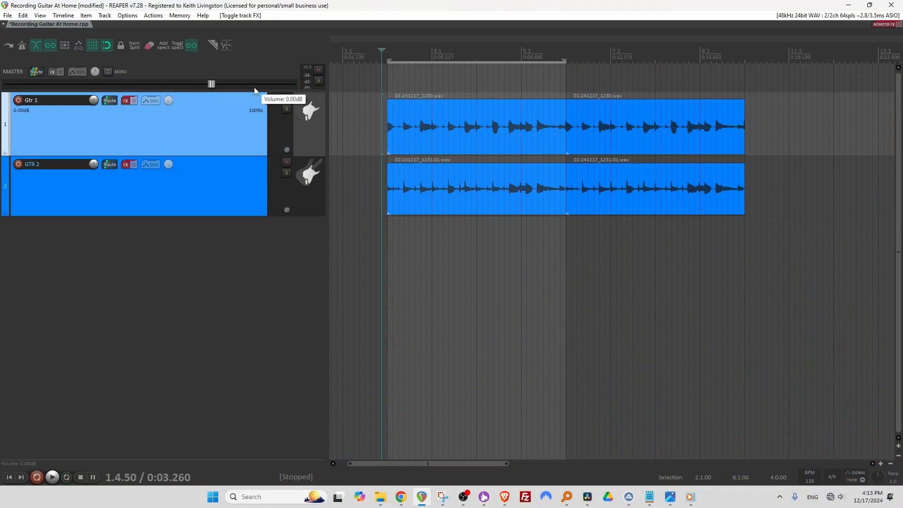
key("space")
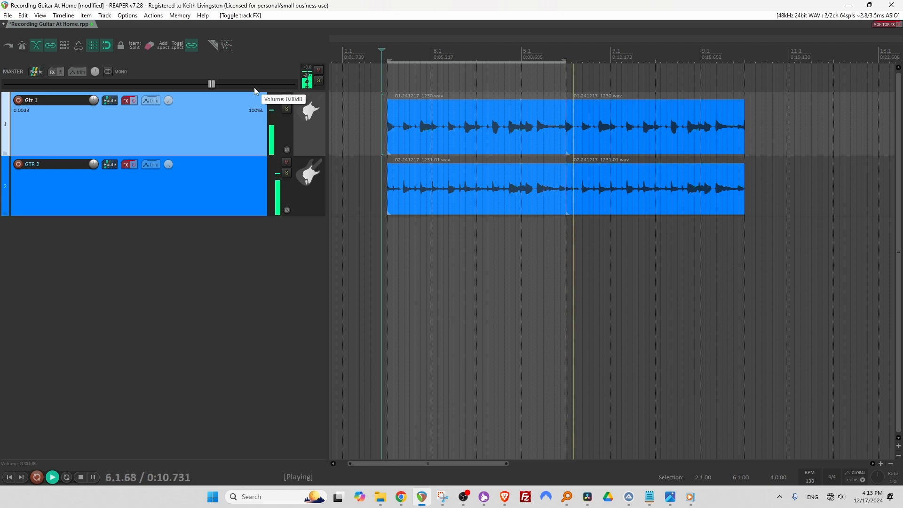
key("space")
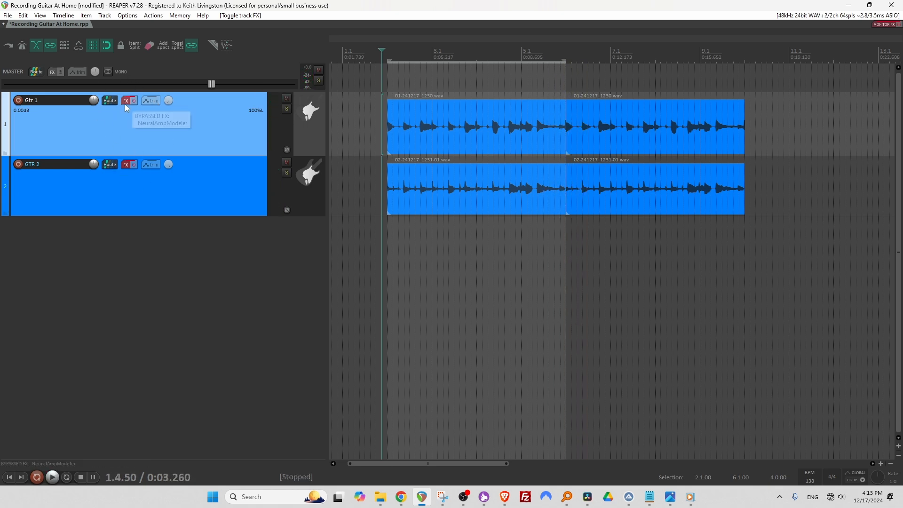
left_click(286, 108)
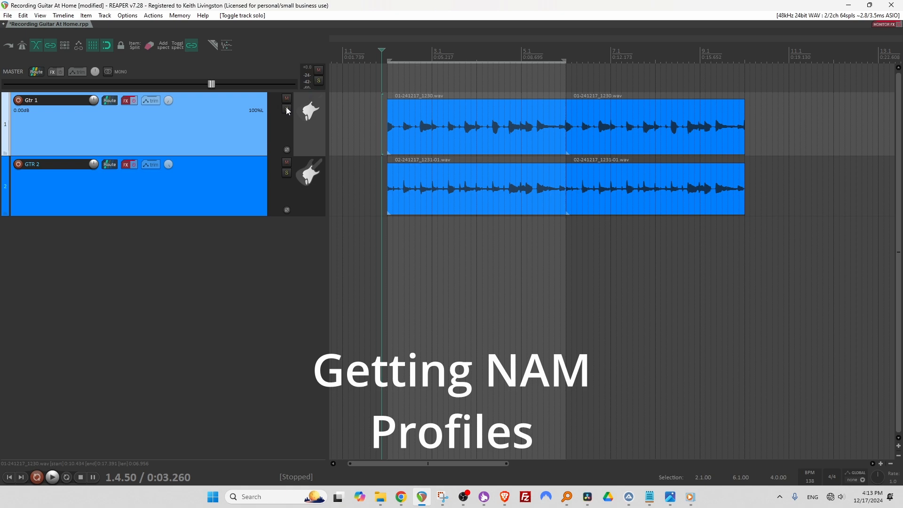
left_click(125, 101)
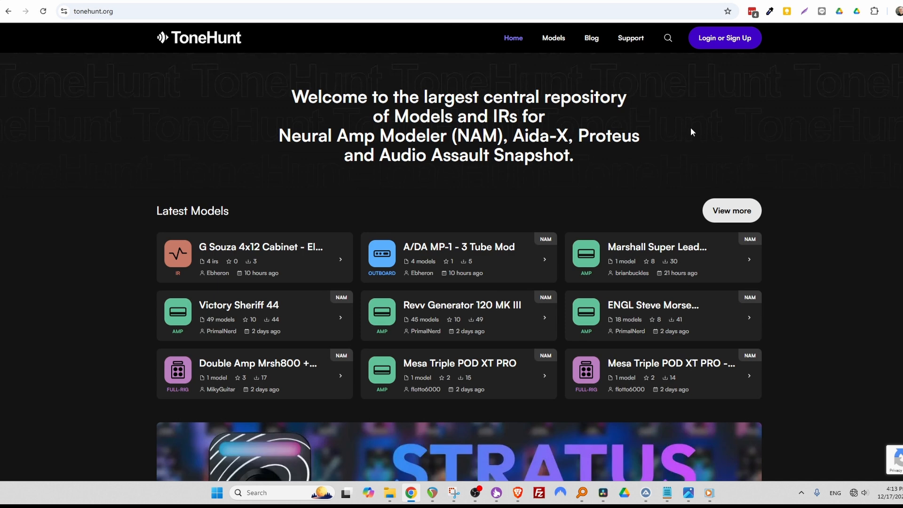
Step: On ToneHunt in the web browser, search for CRUNCH models and browse through the results
left_click(666, 37)
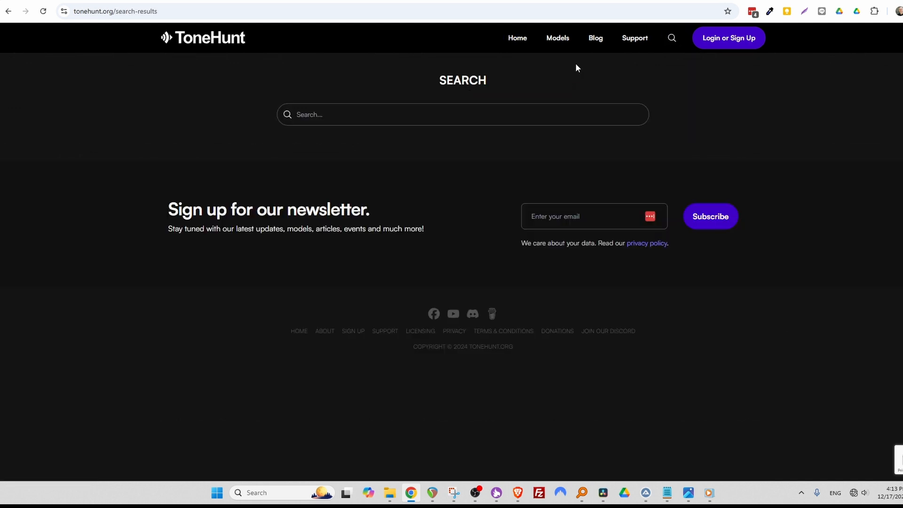
left_click(431, 118)
type("CRUNCH")
key("Return")
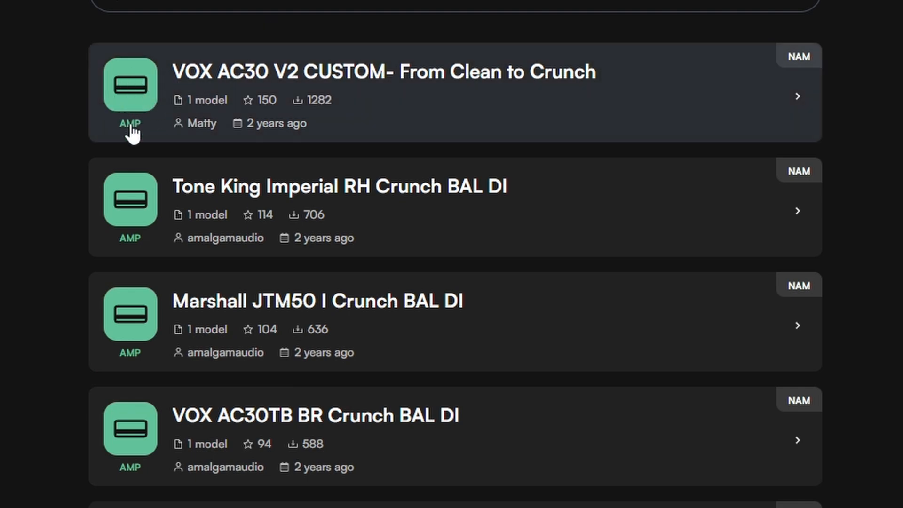
scroll(456, 254, "down", 12)
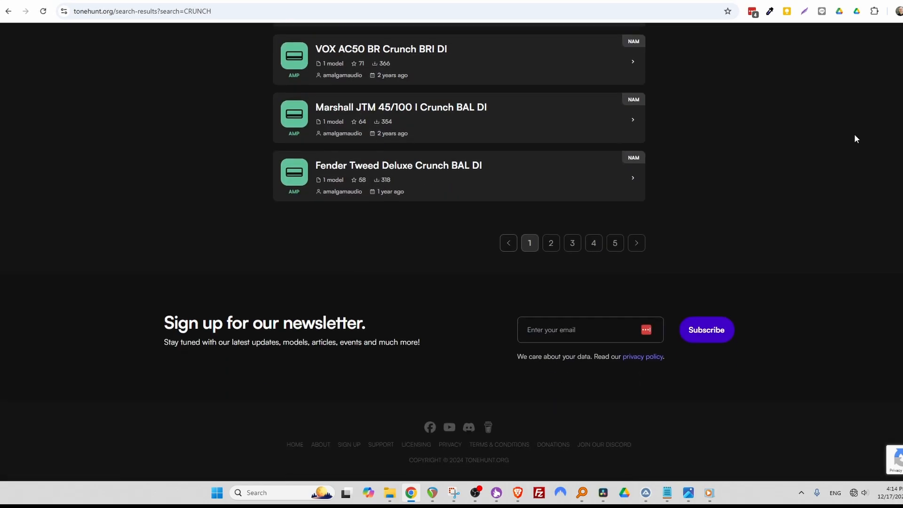
left_click(552, 245)
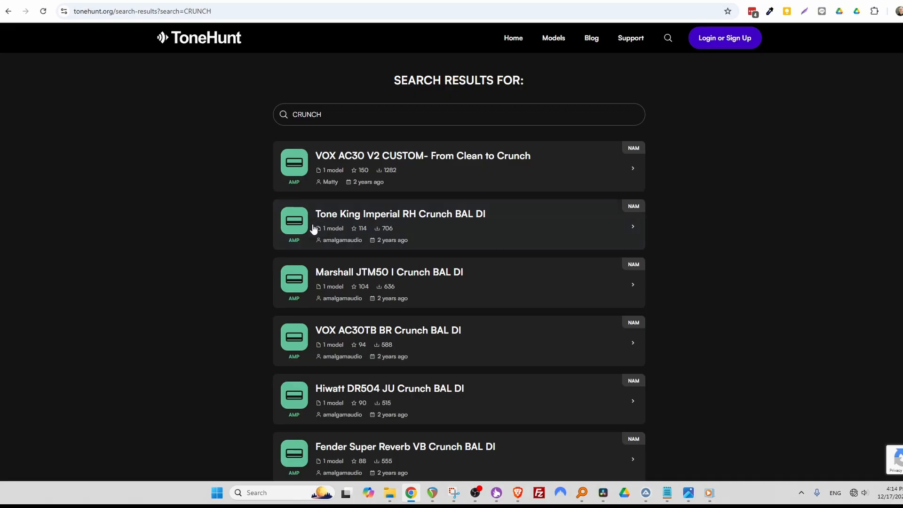
Step: Open the VOX AC30TB BR Crunch BAL DI model and try it with NAM Online
left_click(359, 340)
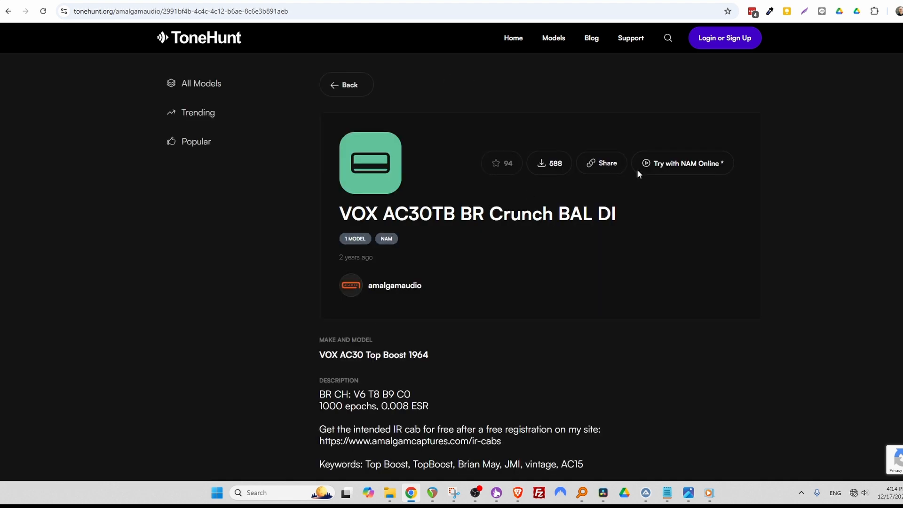
left_click(680, 167)
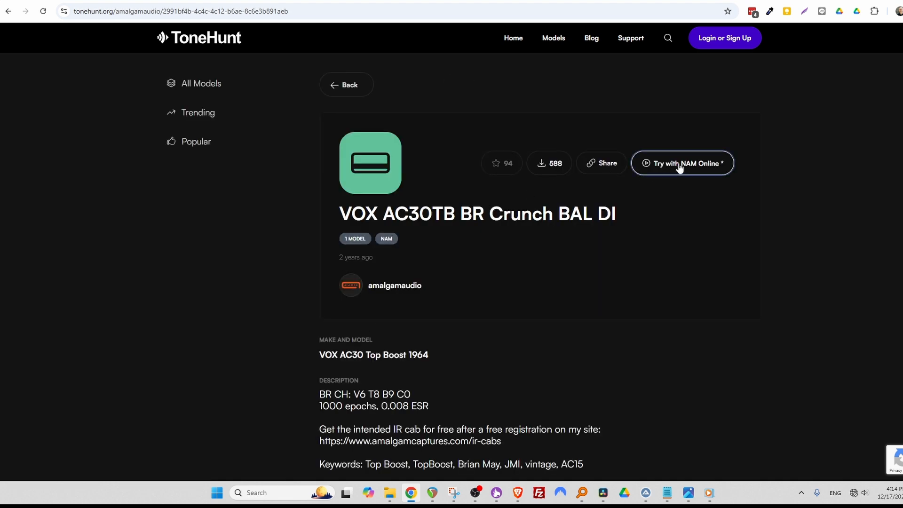
scroll(459, 254, "down", 1)
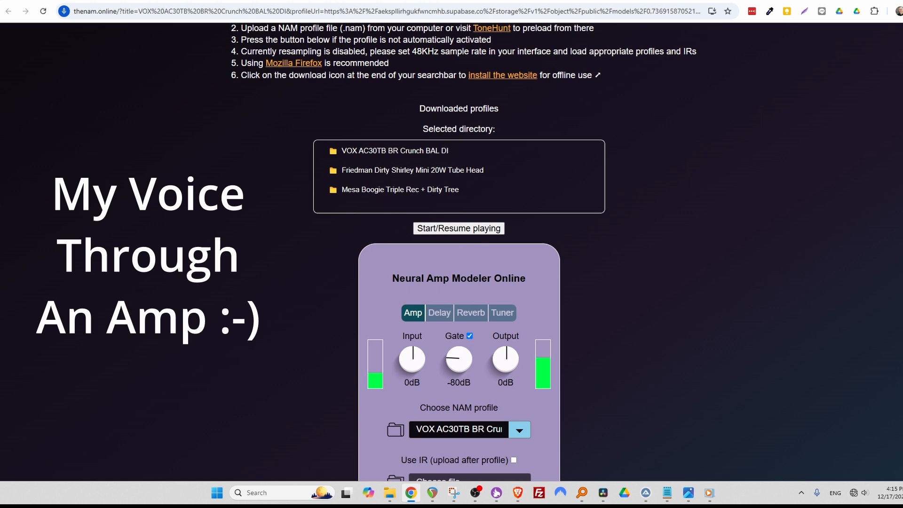
Step: Set the input device in NAM Online to Mic | Line | Instrument 1 (Audient EVO4)
scroll(458, 254, "down", 1)
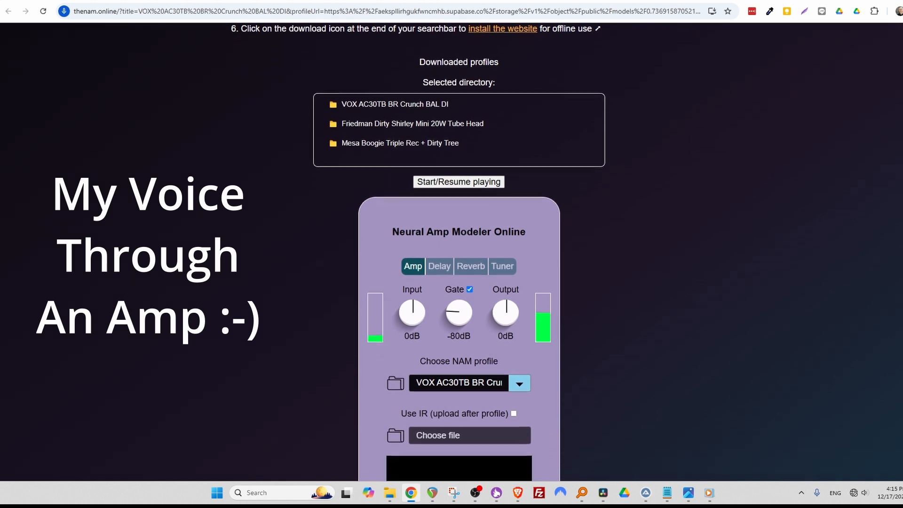
scroll(731, 393, "down", 10)
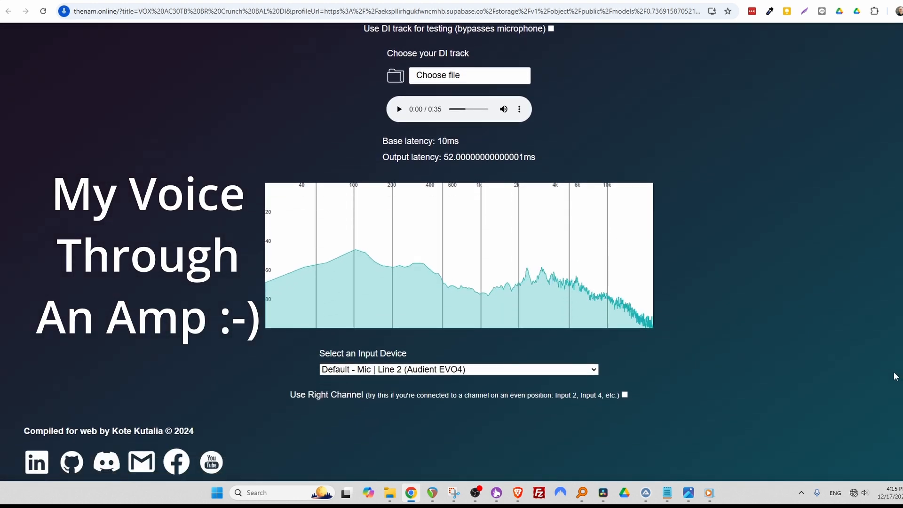
left_click(555, 332)
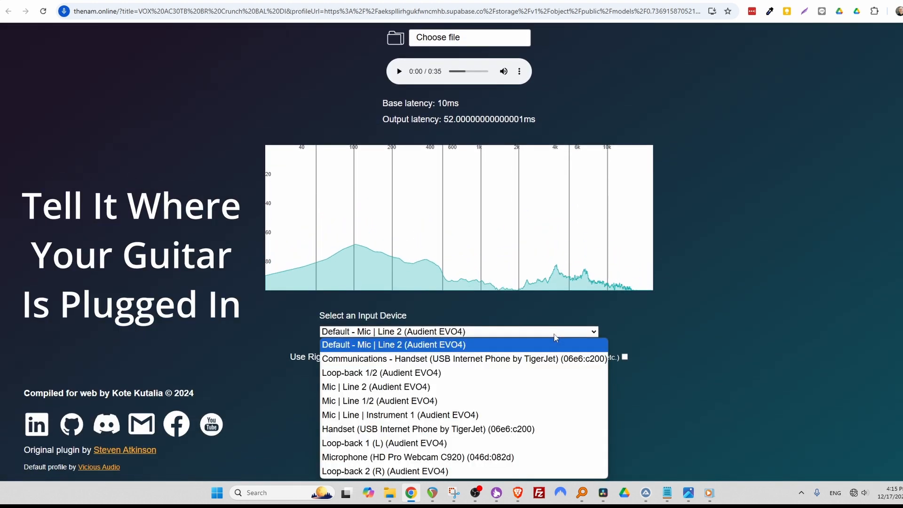
left_click(358, 414)
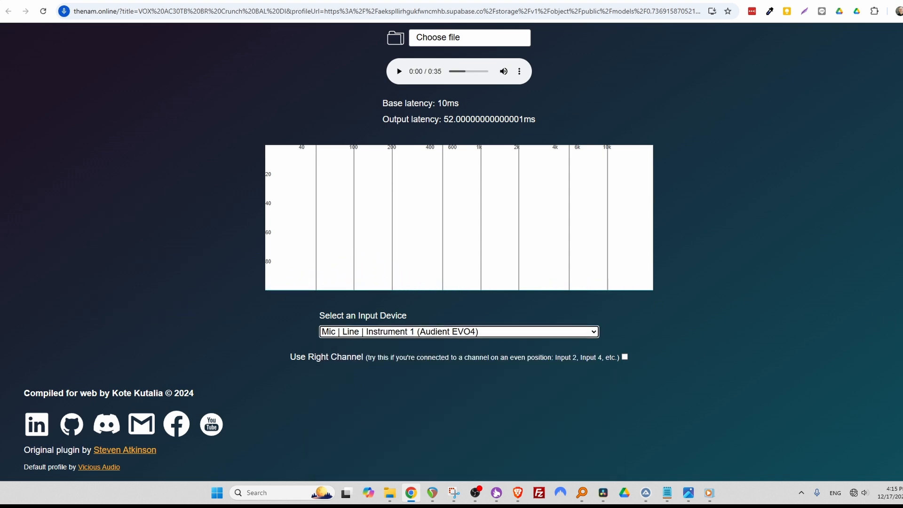
Step: Look over the NAM Online amp controls and DI track options, and close the page to return to ToneHunt
scroll(451, 253, "up", 10)
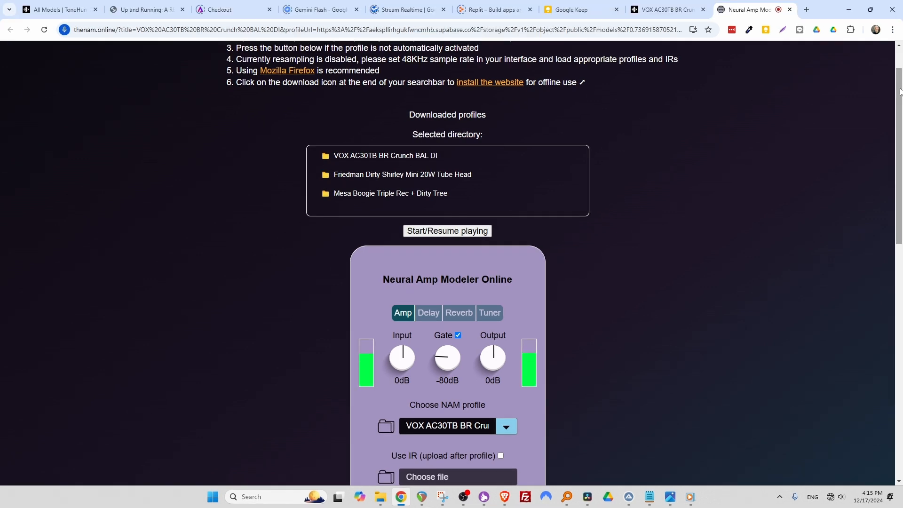
scroll(492, 310, "down", 6)
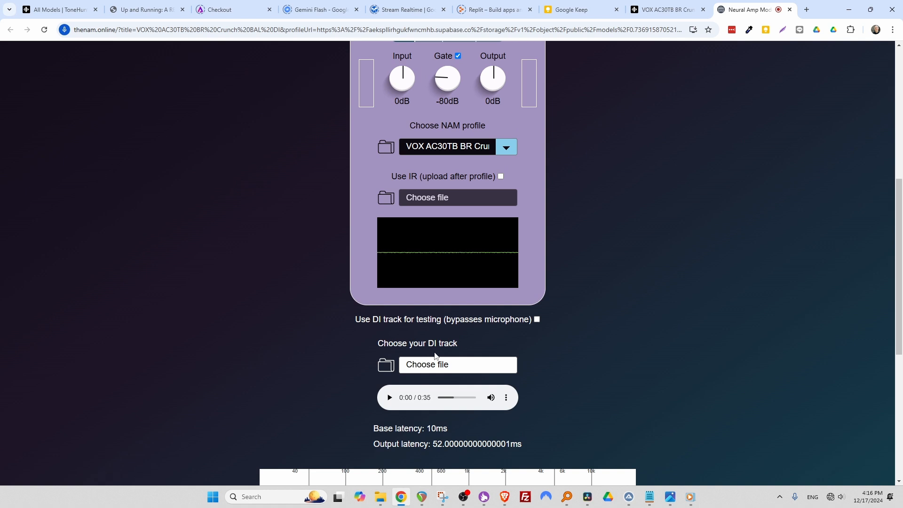
scroll(526, 290, "up", 3)
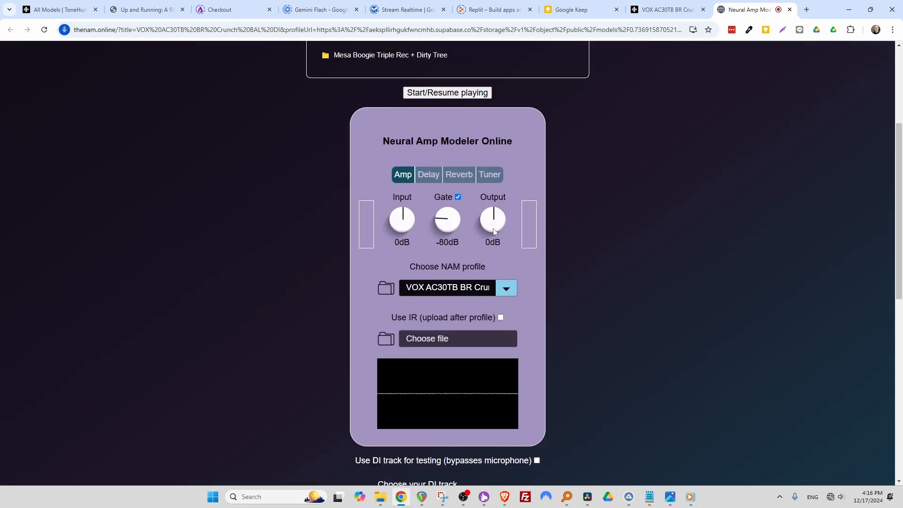
left_click(789, 10)
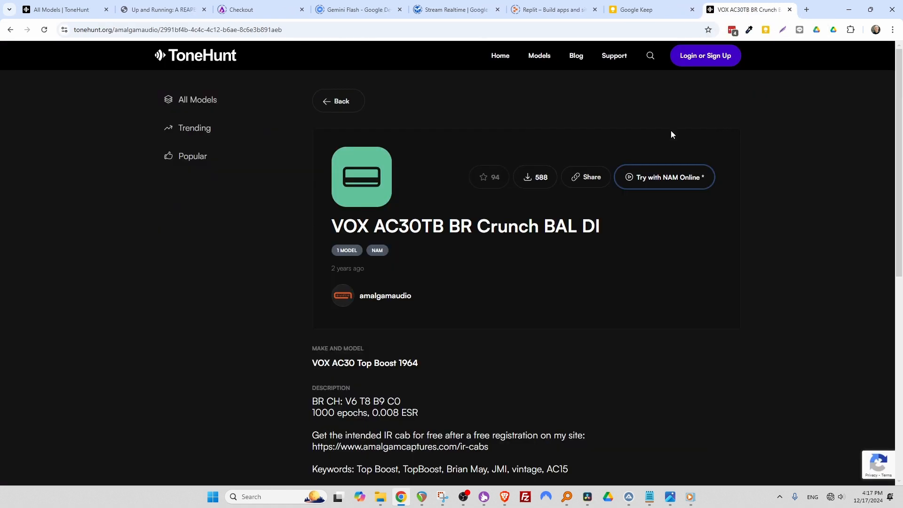
Step: Download the VOX AC30TB BR Crunch BAL DI model and show the zip file in the Downloads folder
left_click(541, 178)
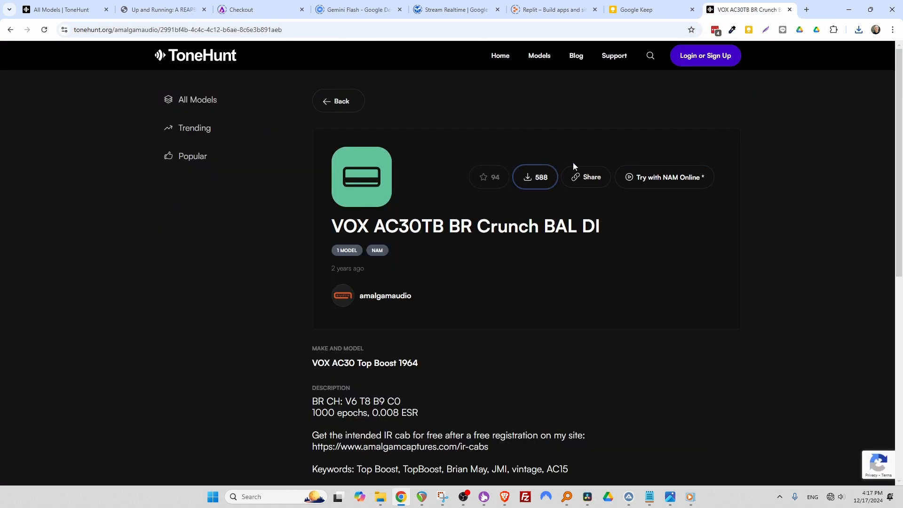
left_click(856, 30)
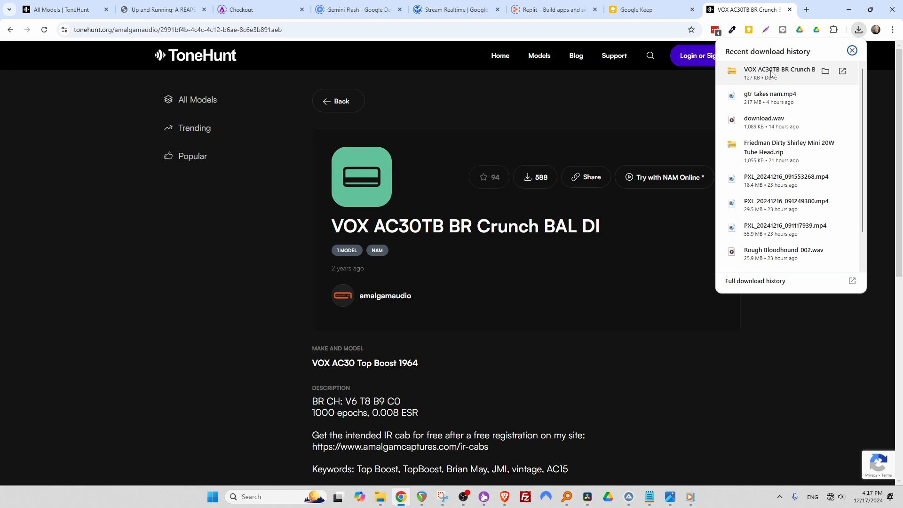
left_click(825, 72)
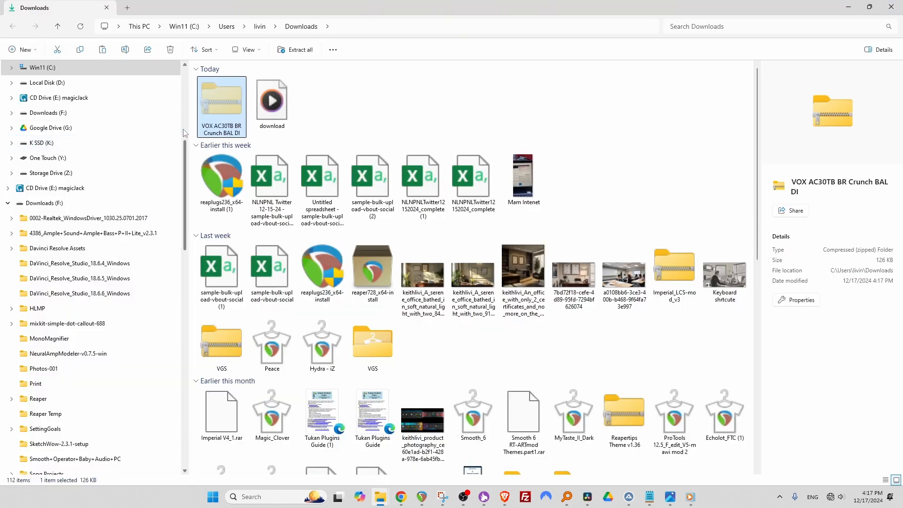
Step: Move the downloaded VOX AC30TB BR Crunch BAL DI zip into C:\SAMPLELBR\Neural Amp Modeler
left_click(174, 26)
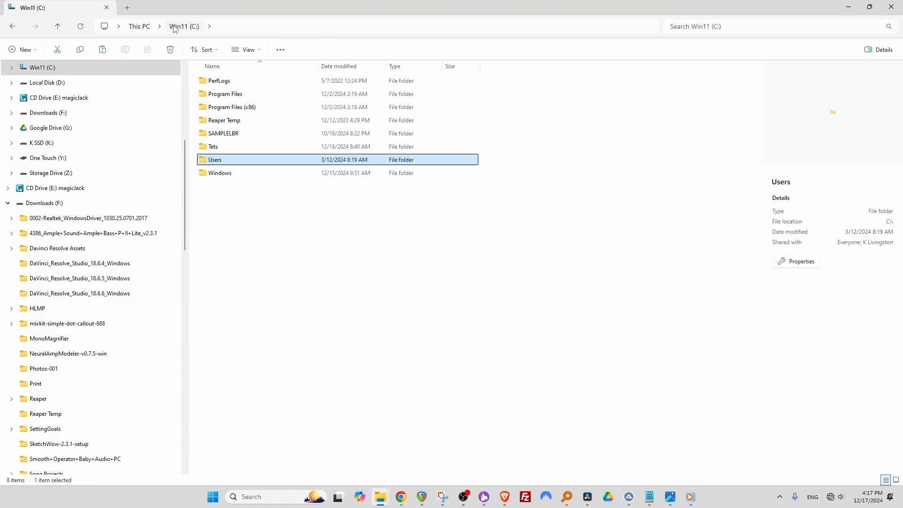
double_click(220, 135)
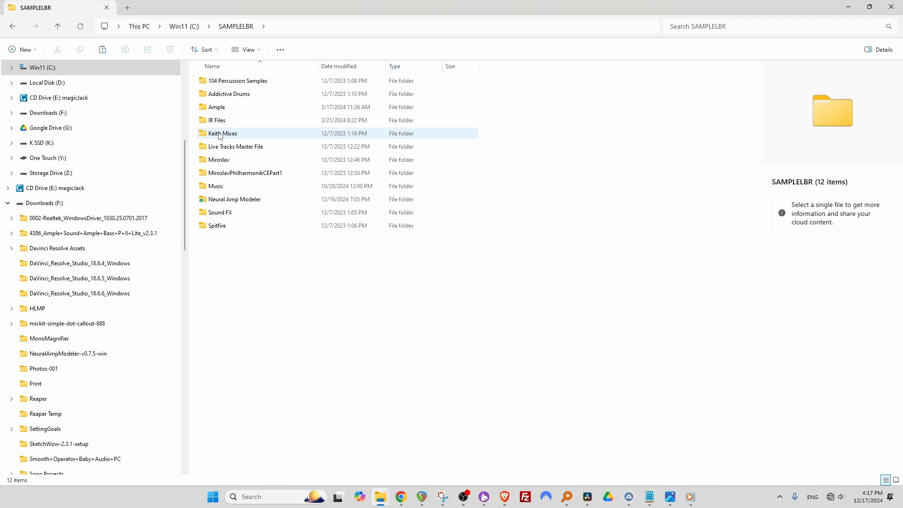
double_click(228, 201)
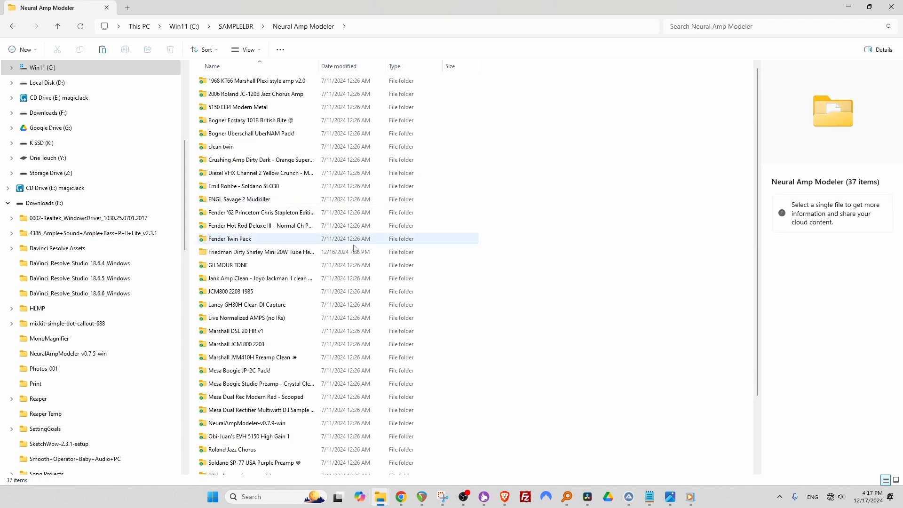
right_click(501, 189)
left_click(512, 198)
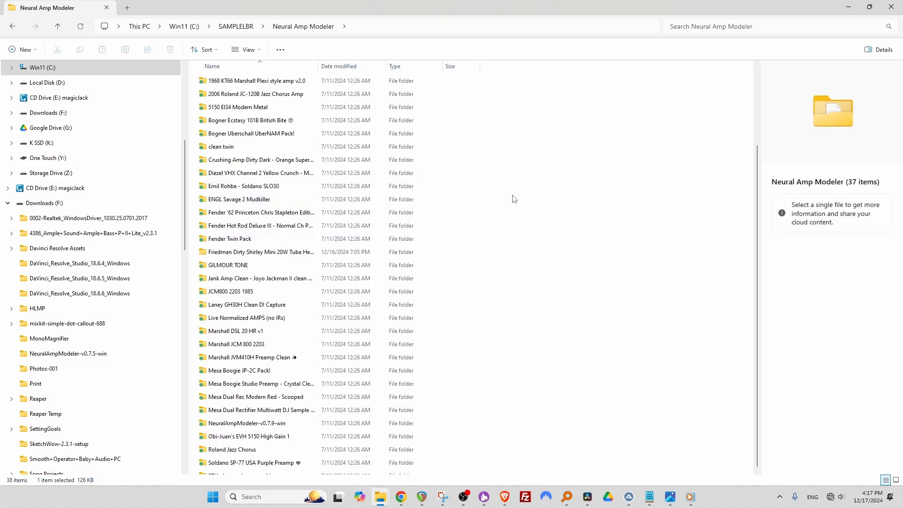
Step: Extract the VOX AC30TB BR Crunch BAL DI zip and open the properties of the extracted .nam file to copy its name
right_click(263, 471)
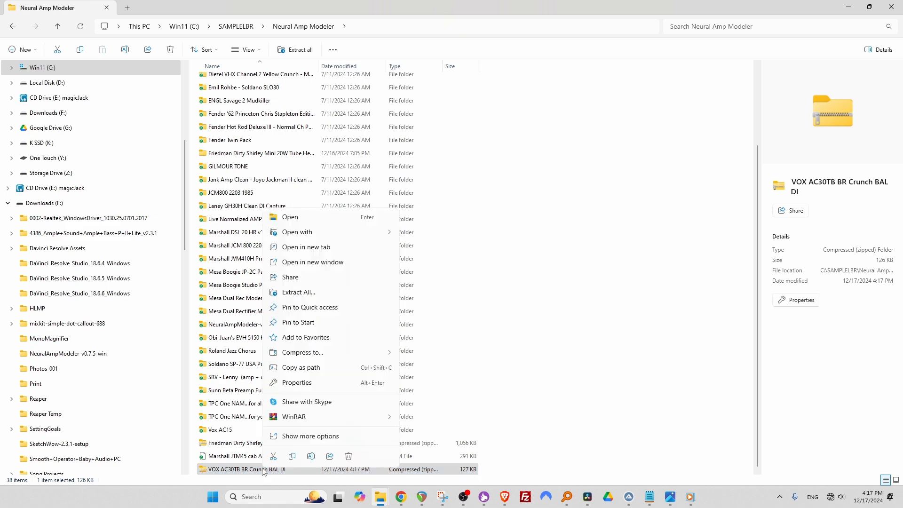
left_click(303, 294)
left_click(537, 338)
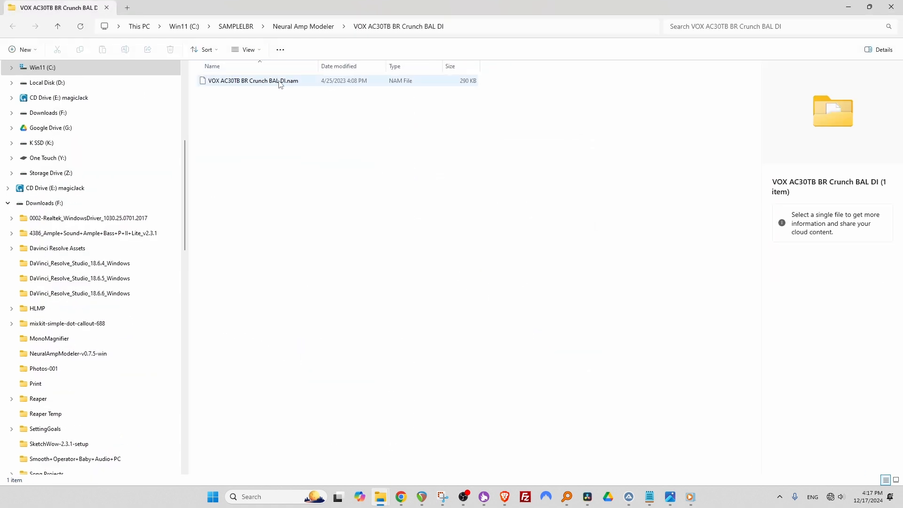
right_click(289, 81)
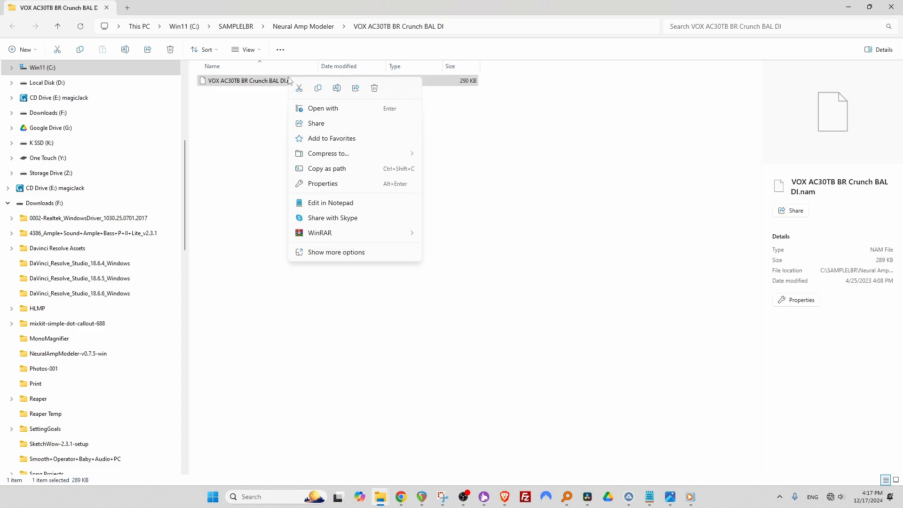
left_click(322, 183)
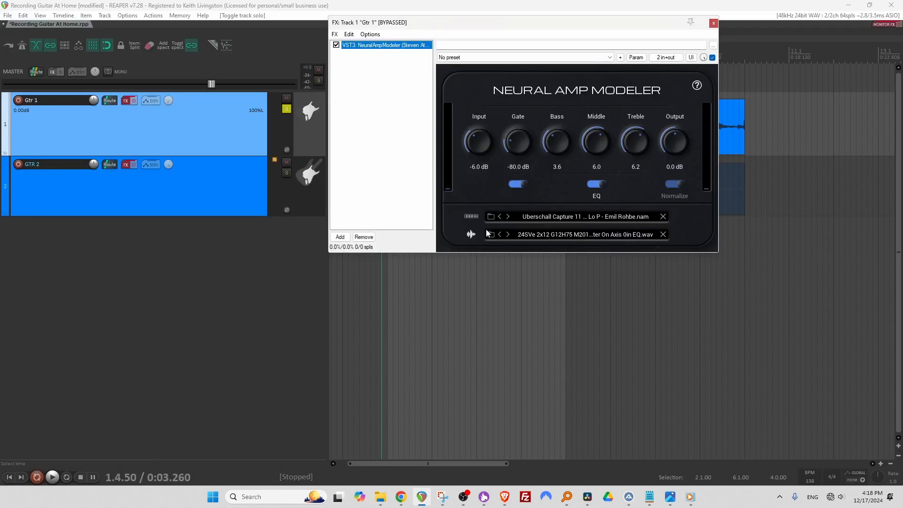
Step: In REAPER, find VOX AC30TB BR Crunch BAL DI.nam and load it as the amp model on Gtr 1
left_click(489, 217)
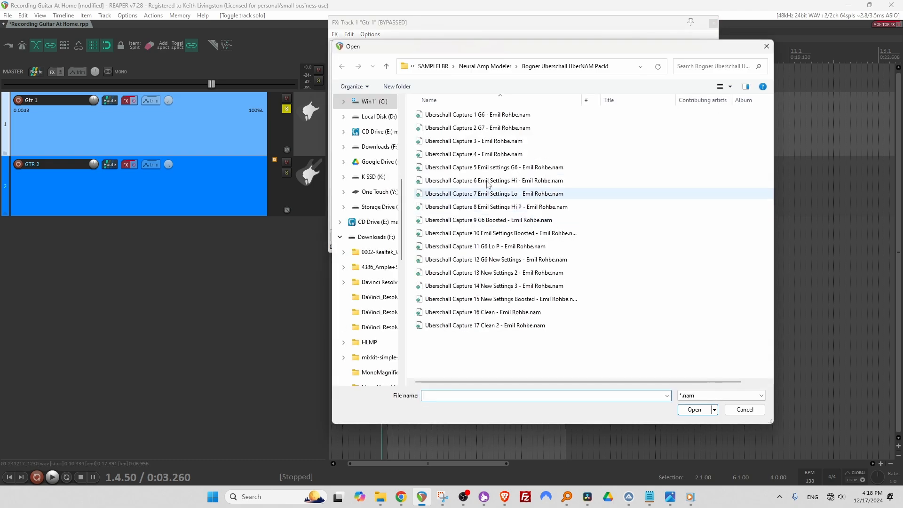
left_click(487, 66)
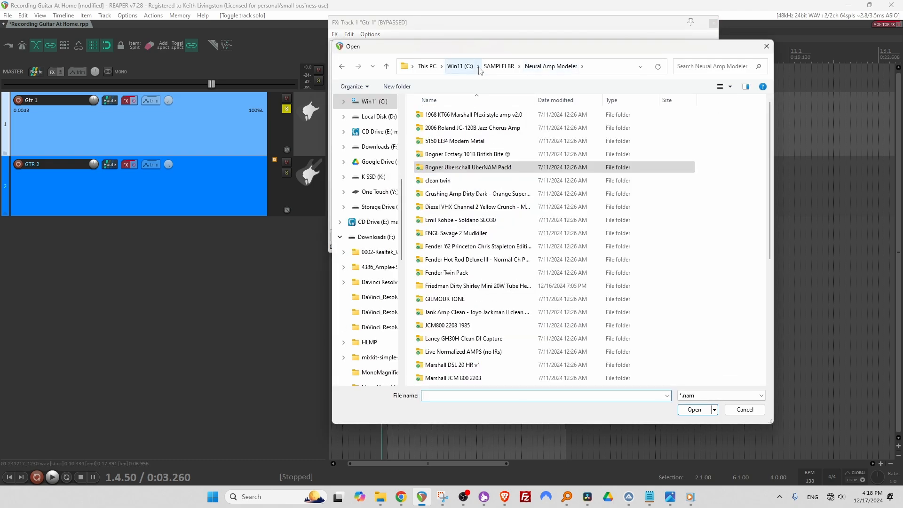
left_click(684, 63)
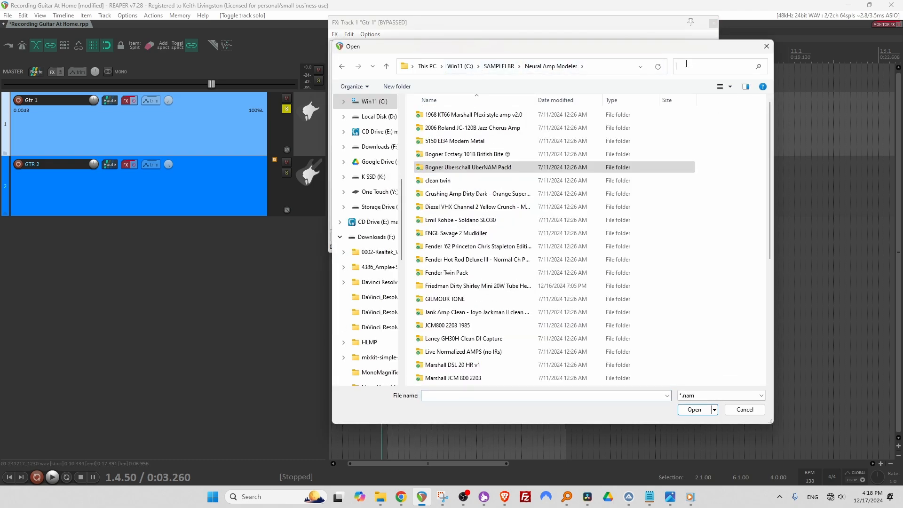
key("ctrl+v")
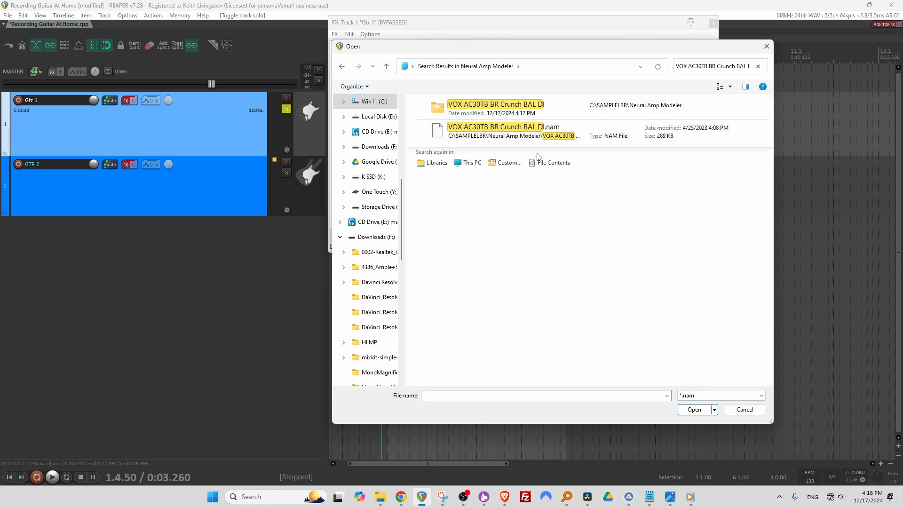
double_click(534, 129)
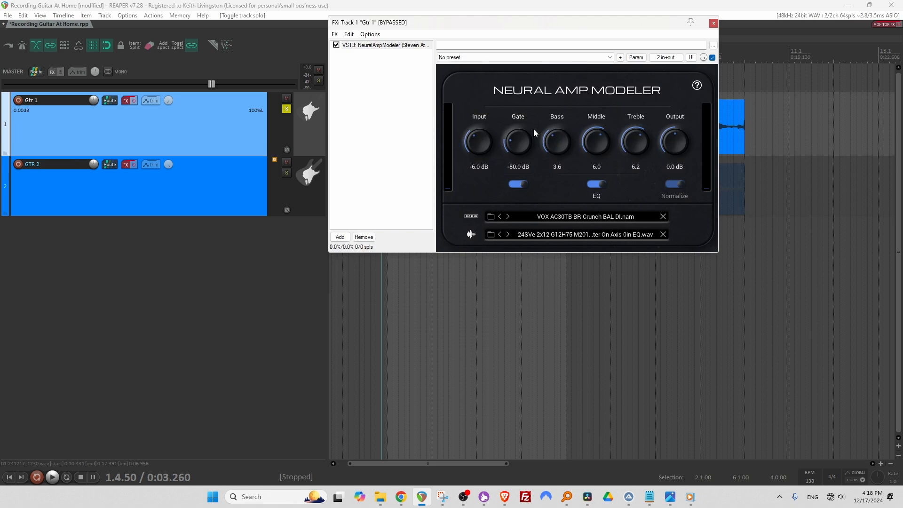
left_click(713, 24)
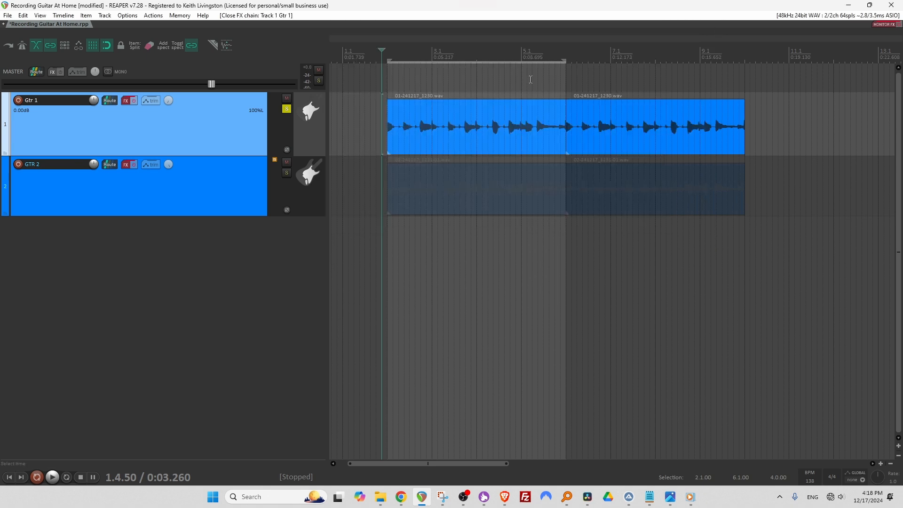
Step: Enable the effects on Gtr 1 and turn on Normalize in Neural Amp Modeler while playing from 2.4.00
left_click(420, 90)
key("space")
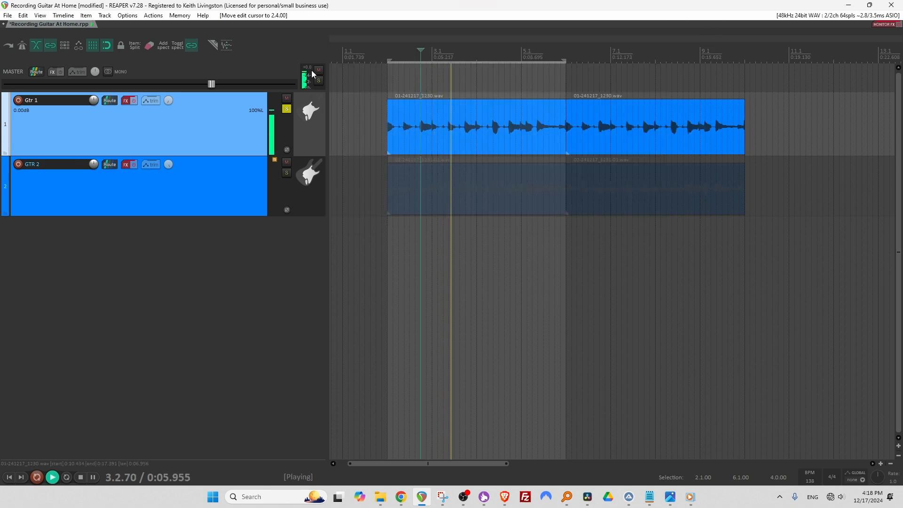
key("space")
left_click(134, 100)
key("space")
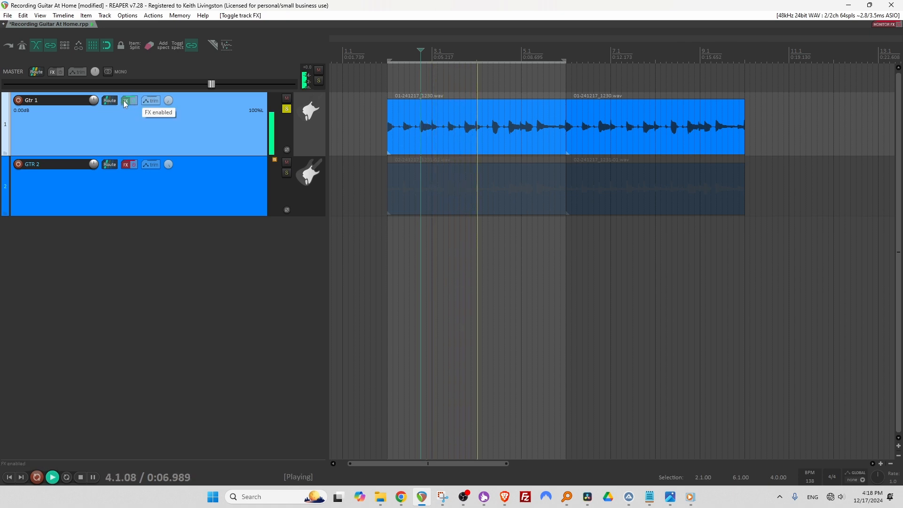
left_click(125, 101)
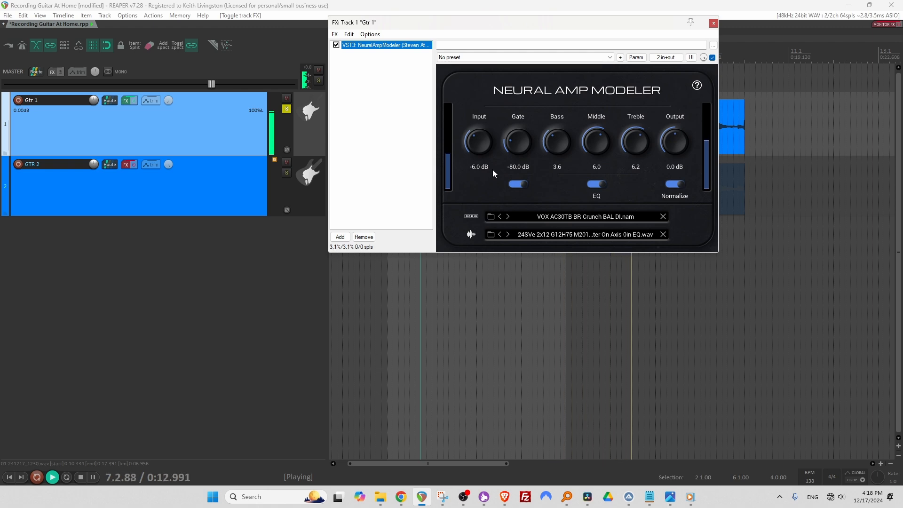
key("space")
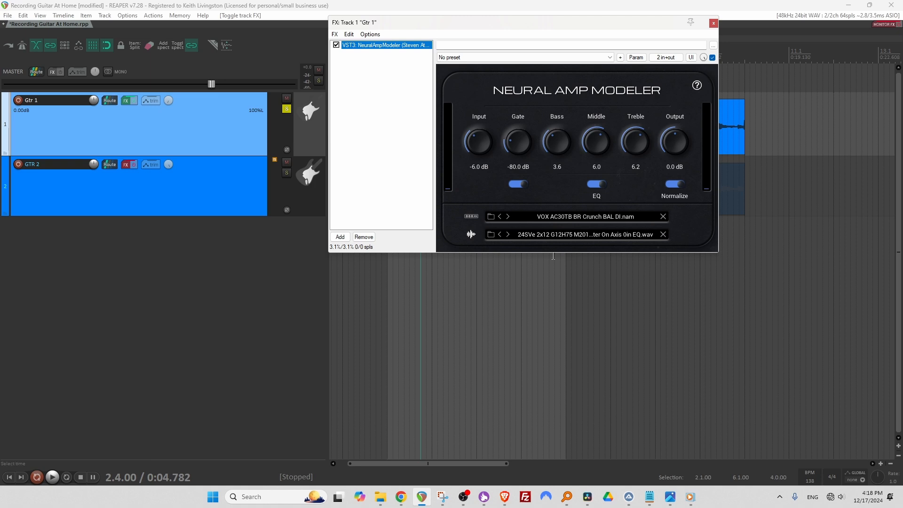
Step: Load the speaker IR 24SVe 2x12 G12H75 BU87IC 1.5in Off Center On Axis 2in from the Celestion Creamback H75 folder on Gtr 1
left_click(491, 235)
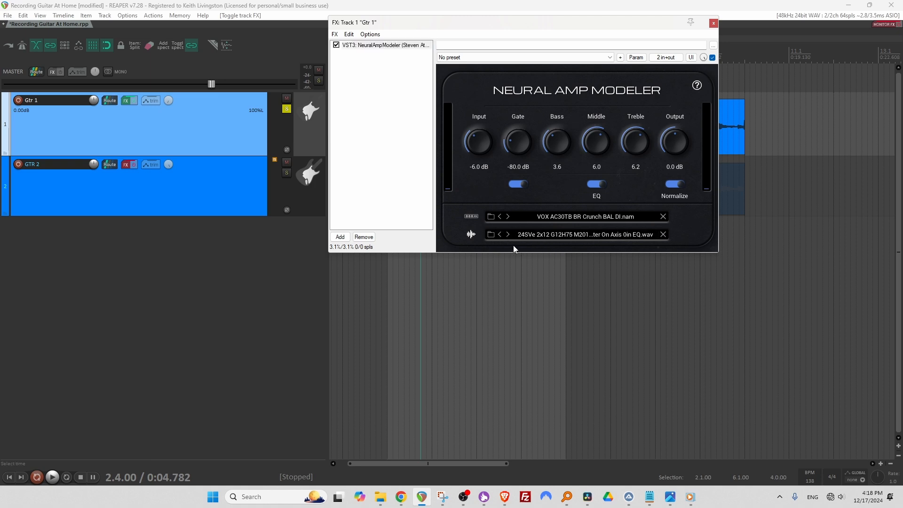
left_click(491, 234)
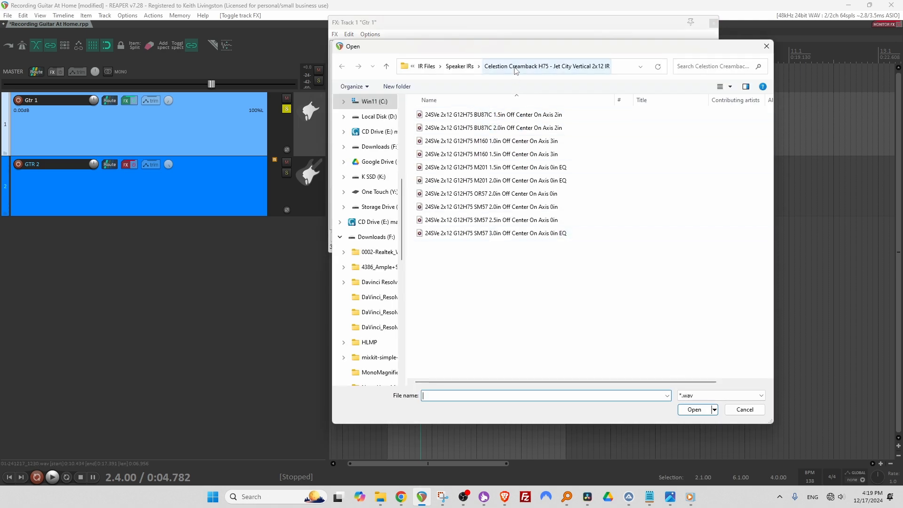
left_click(463, 66)
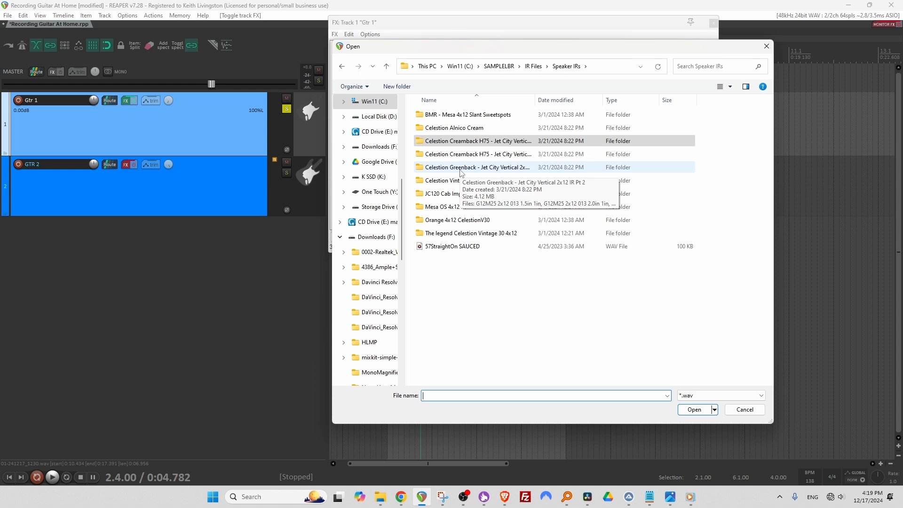
double_click(470, 141)
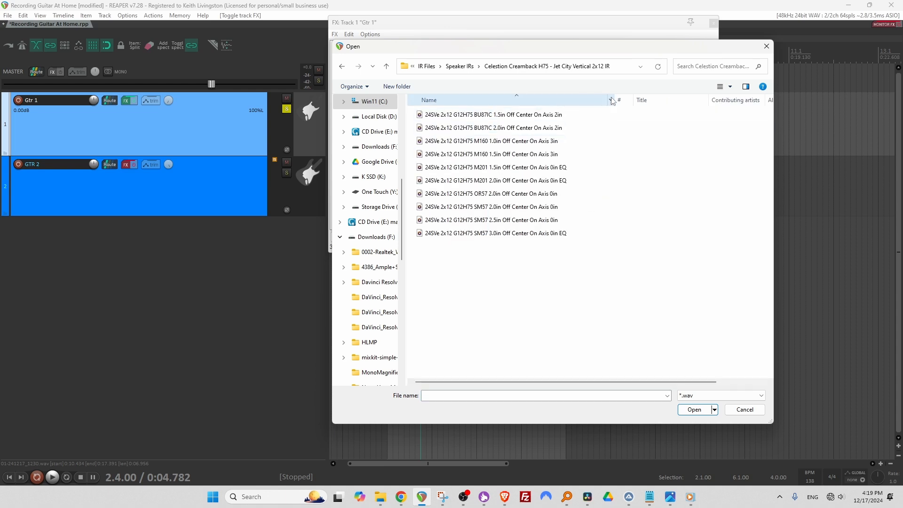
left_click_drag(614, 98, 641, 98)
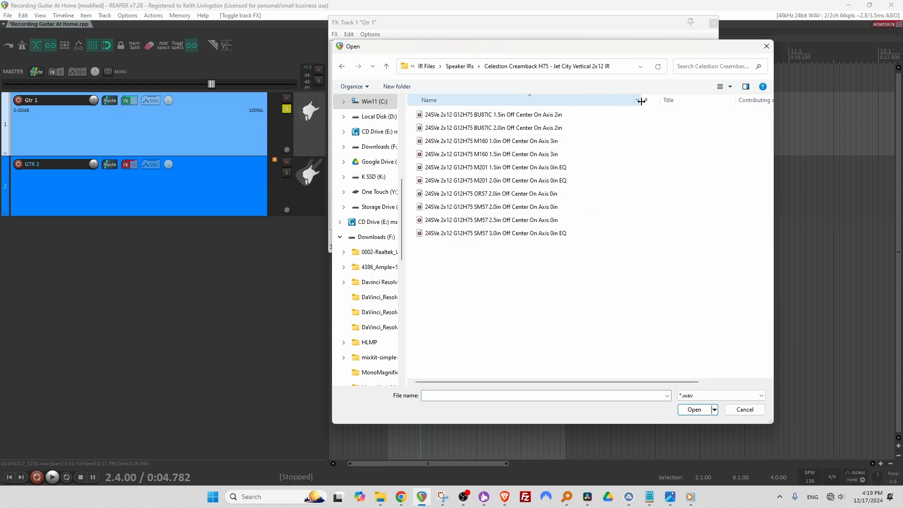
left_click(491, 117)
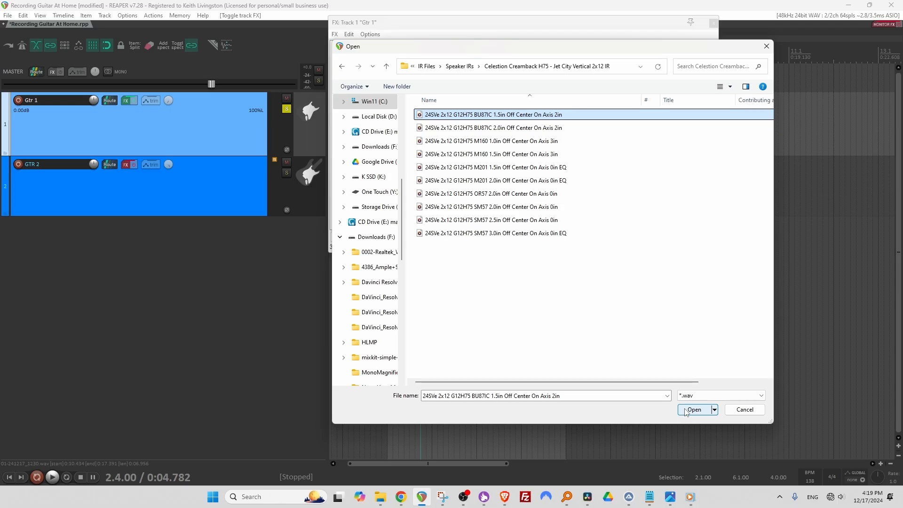
left_click(693, 409)
left_click(713, 23)
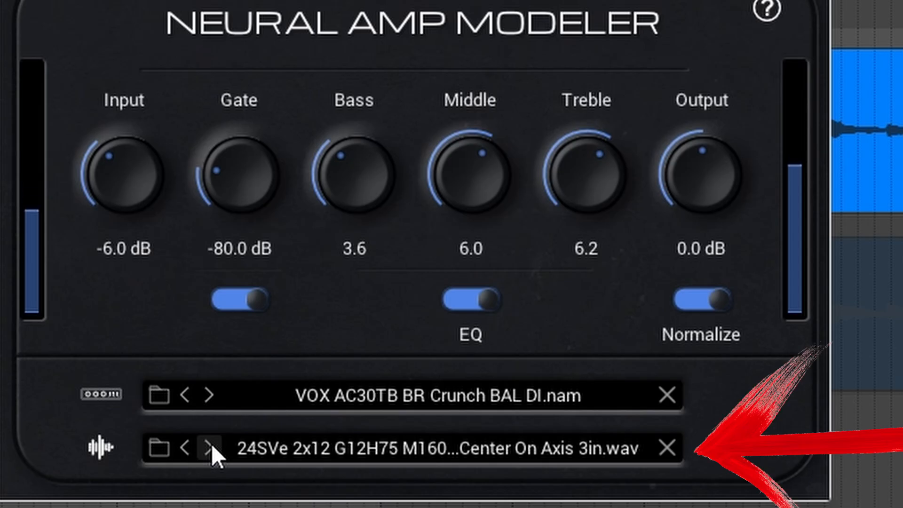
Step: Audition the remaining IRs in the folder one after another during playback, ending on a BU87 On Axis 2in file
left_click(209, 447)
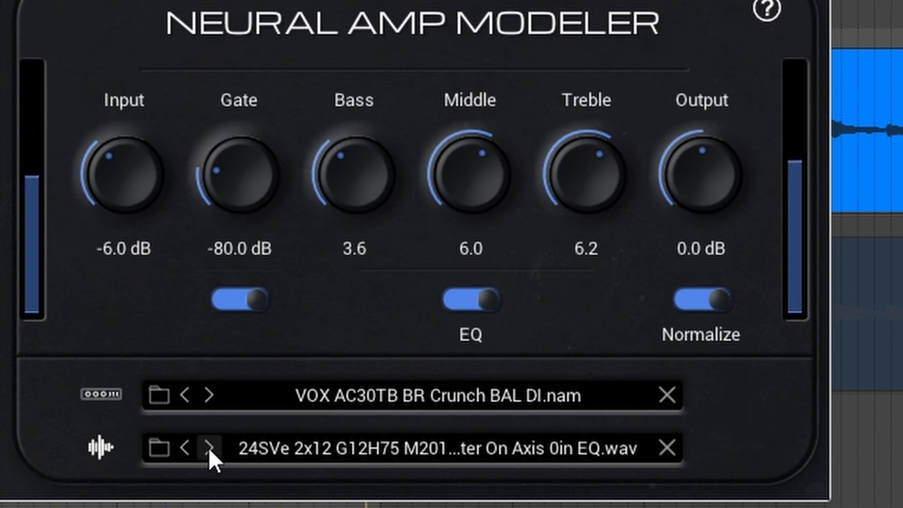
left_click(209, 449)
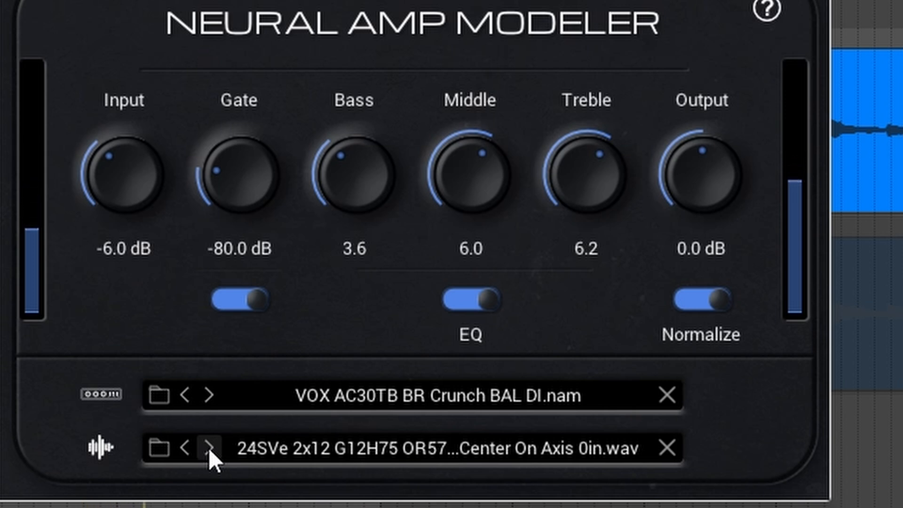
left_click(208, 448)
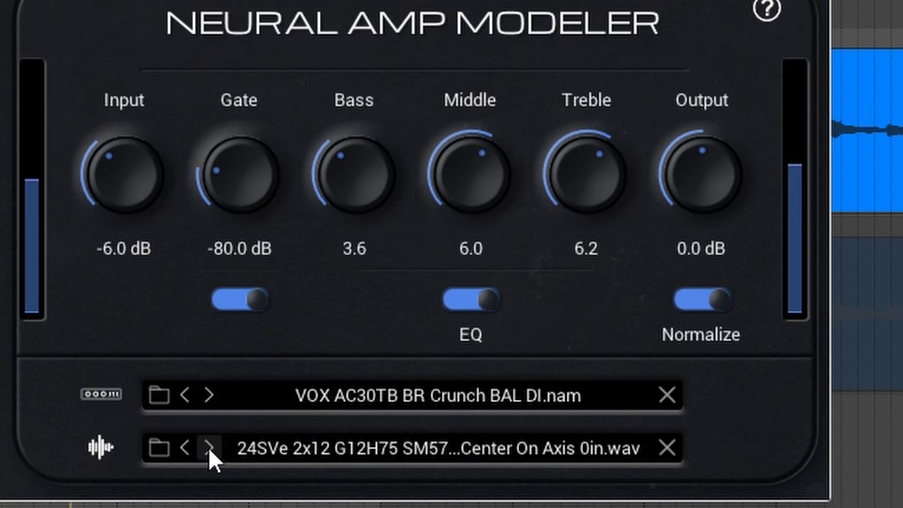
left_click(208, 450)
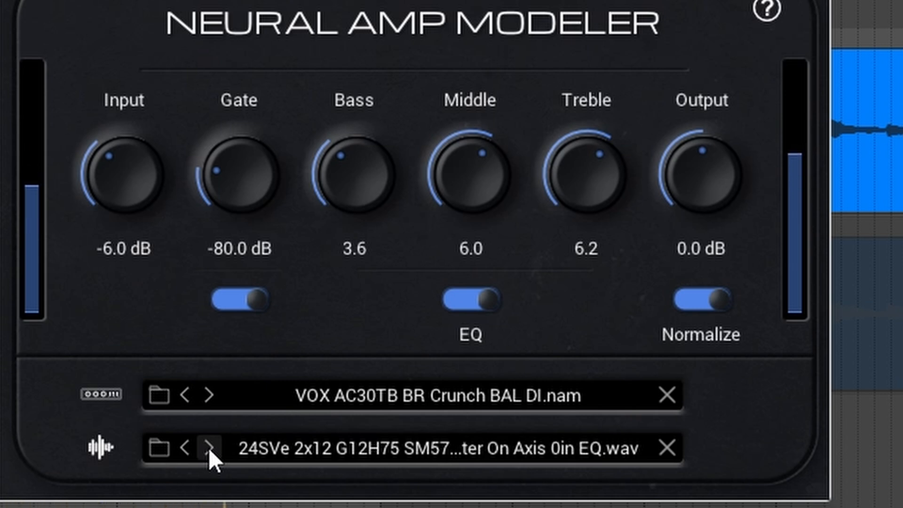
left_click(209, 449)
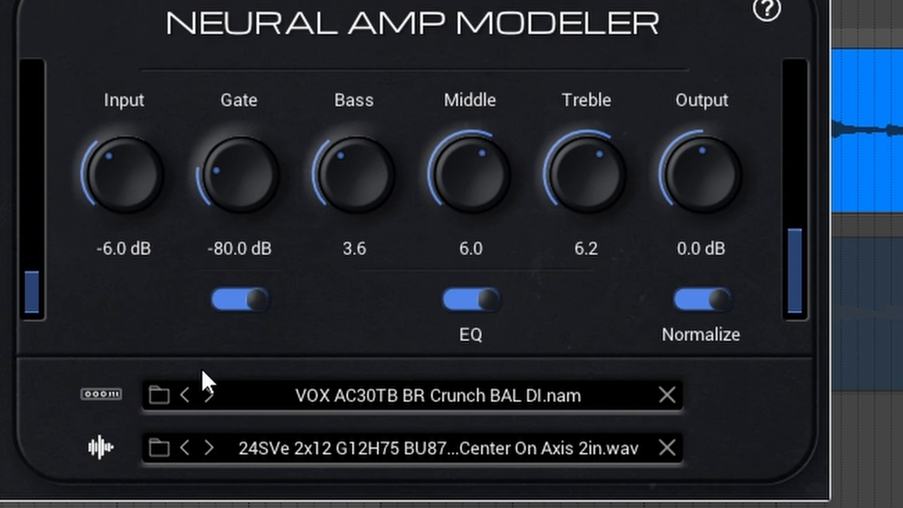
Step: Set the Gtr 1 amp's Input to 1.8 dB, Bass to 3.7 and Middle to 4.4
scroll(123, 177, "down", 4)
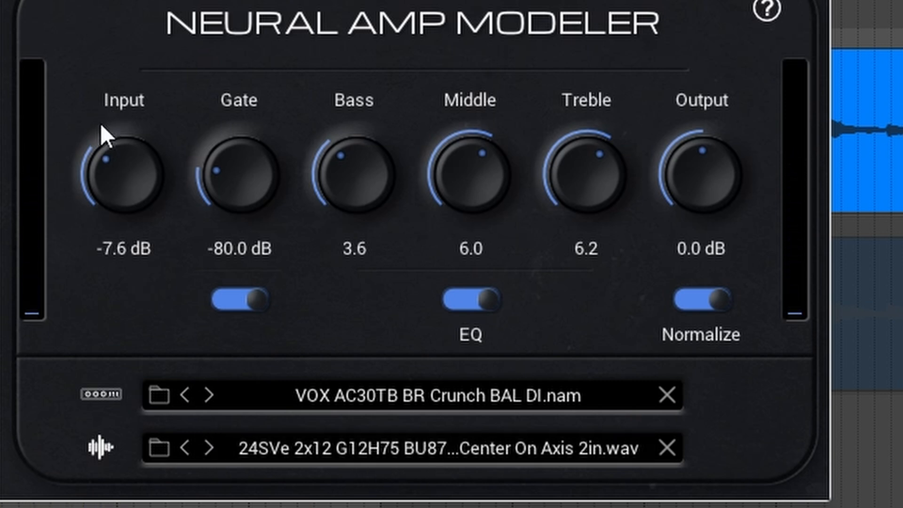
left_click_drag(104, 190, 104, 150)
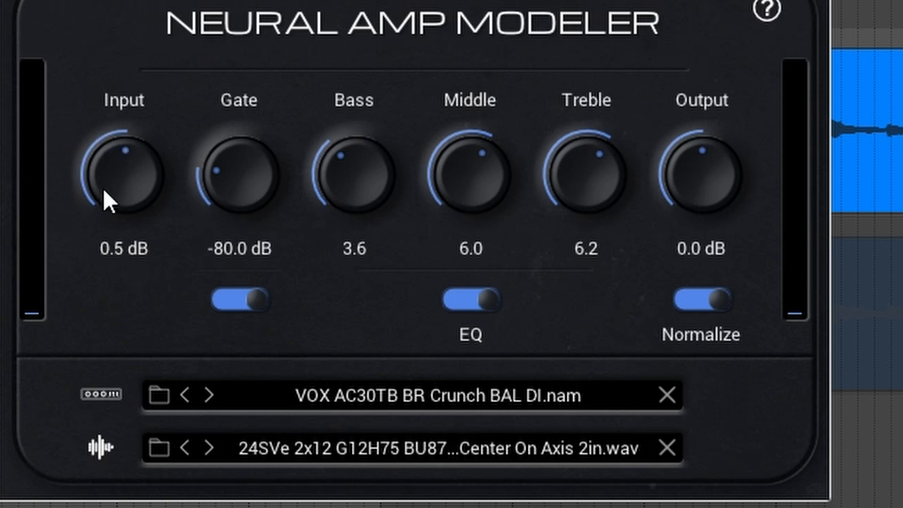
mouse_move(103, 190)
left_mouse_down()
mouse_move(103, 139)
mouse_move(103, 184)
left_mouse_up()
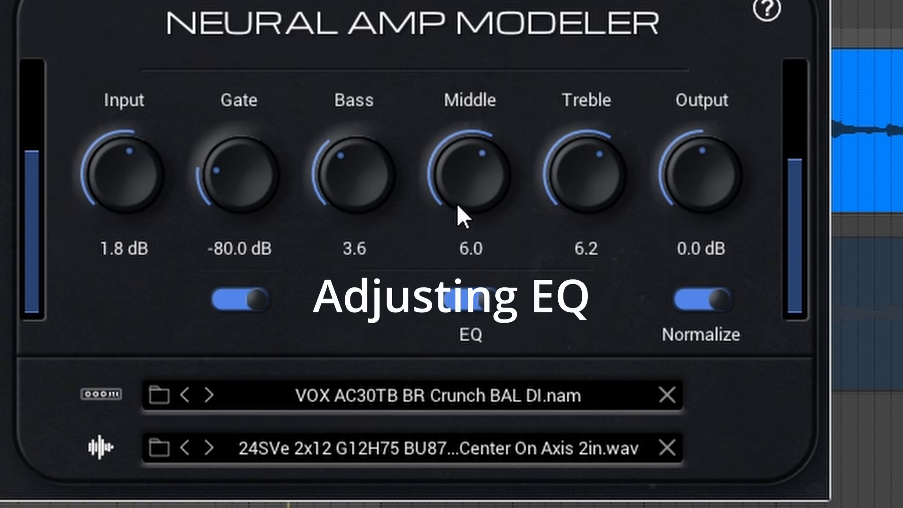
mouse_move(456, 203)
left_mouse_down()
mouse_move(456, 236)
mouse_move(456, 213)
left_mouse_up()
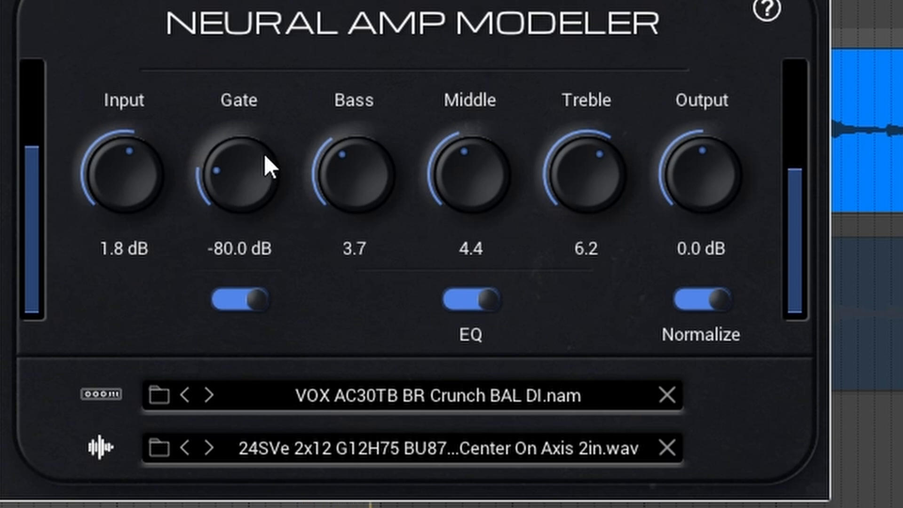
mouse_move(100, 170)
left_mouse_down()
mouse_move(100, 153)
mouse_move(99, 169)
left_mouse_up()
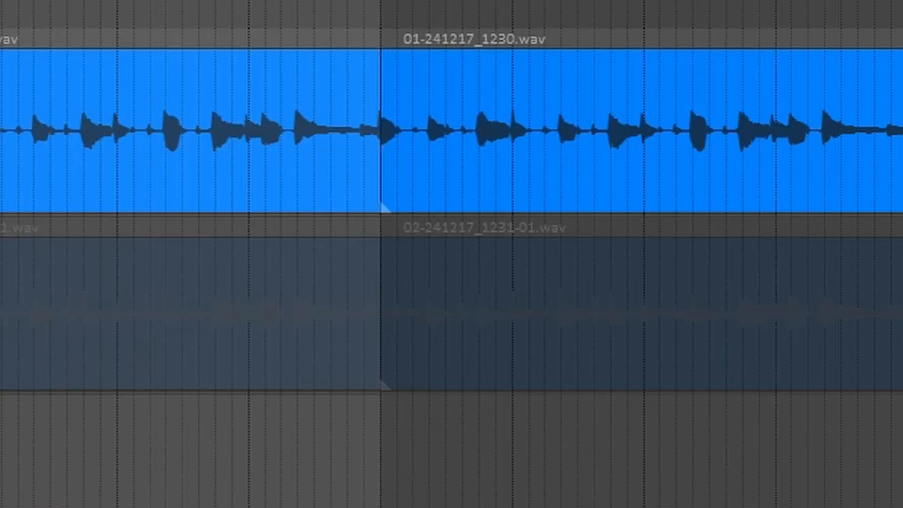
Step: Enable the effects on GTR 2 and check its Neural Amp Modeler settings, closing the effects window
left_click(135, 164)
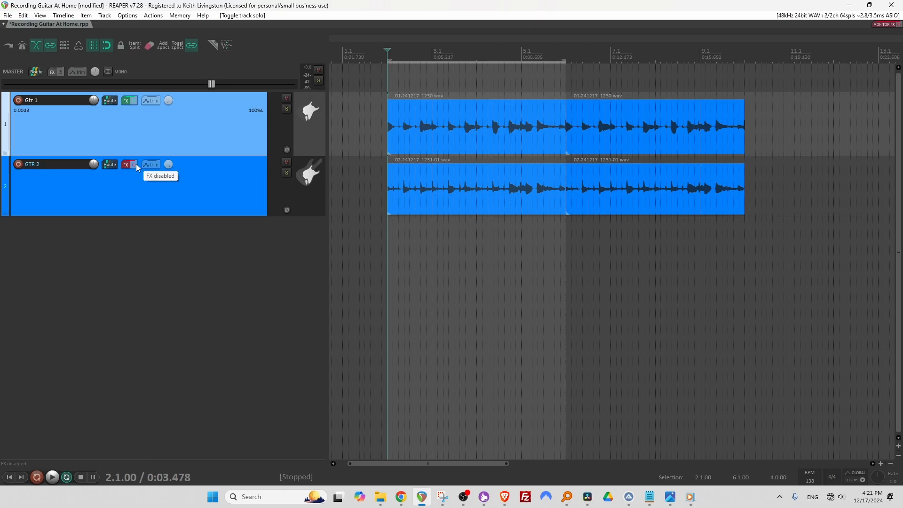
left_click(135, 164)
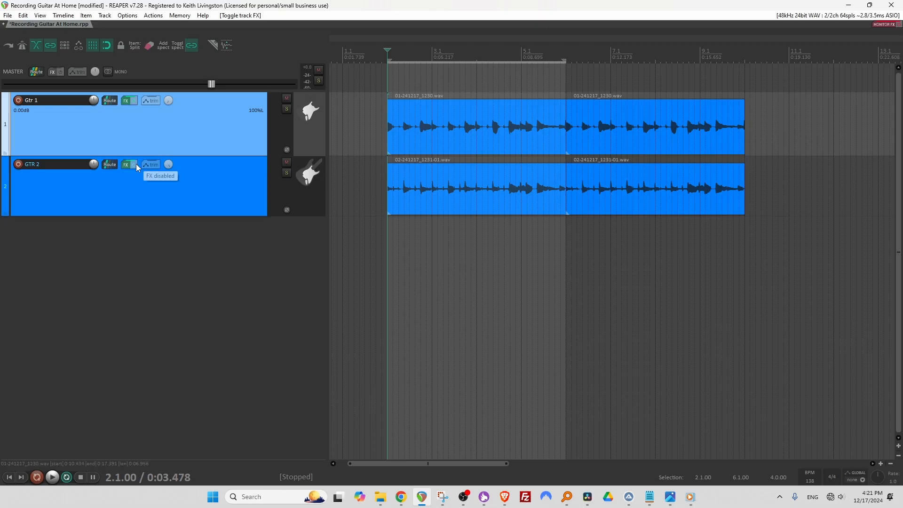
left_click(135, 164)
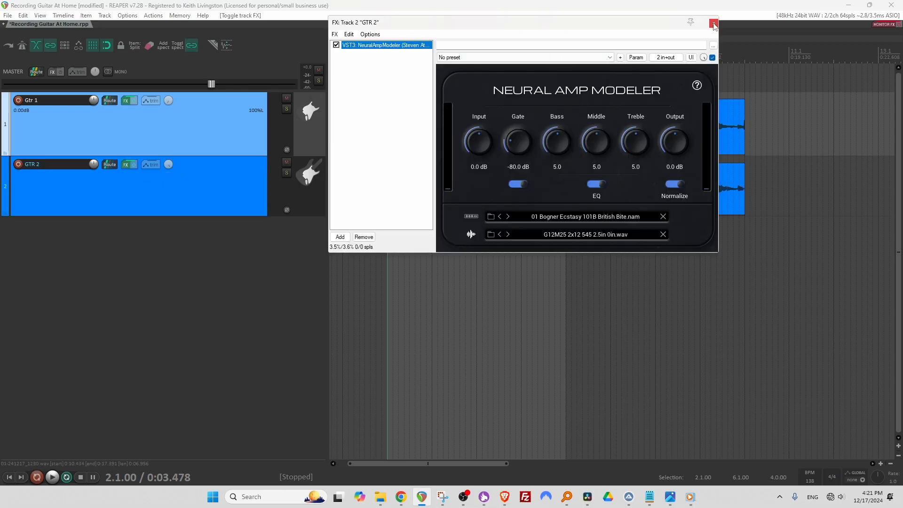
left_click(713, 23)
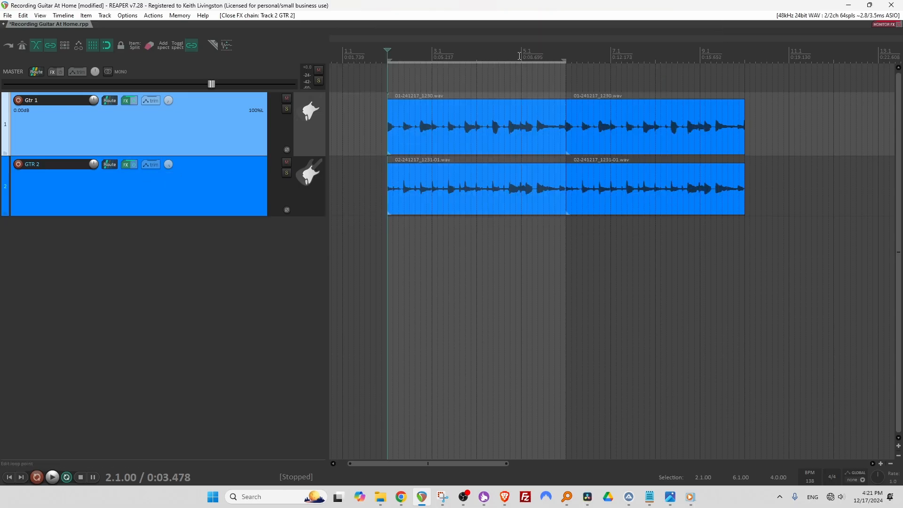
Step: Toggle solo on Gtr 1 and GTR 2, leaving both tracks unsoloed
left_click(289, 109)
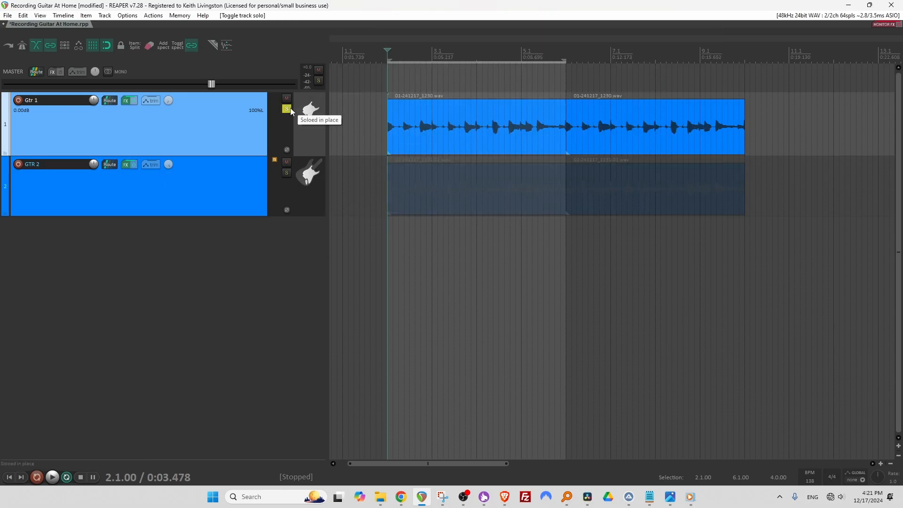
left_click(287, 172)
left_click(287, 173)
left_click(287, 109)
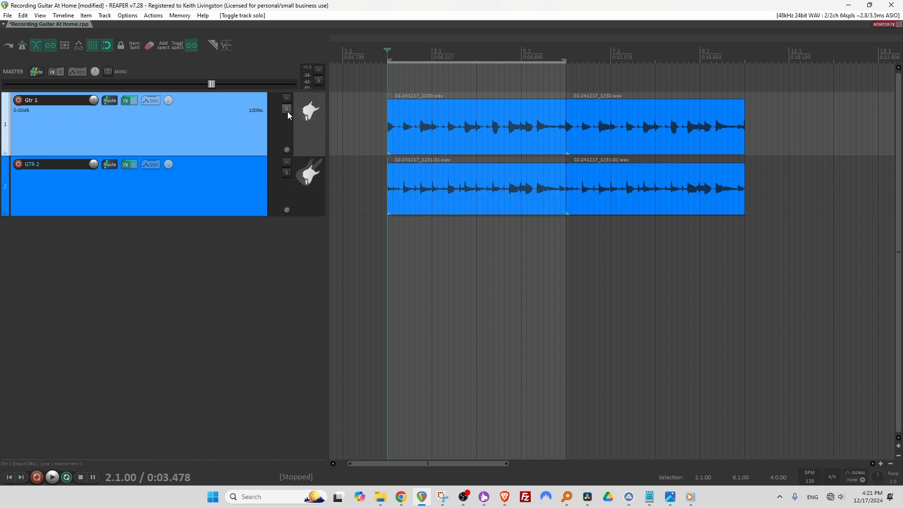
Step: Play the loop, enlarge the master track's meter, and balance the guitars by setting the Gtr 1 volume to +1.99 dB
key("space")
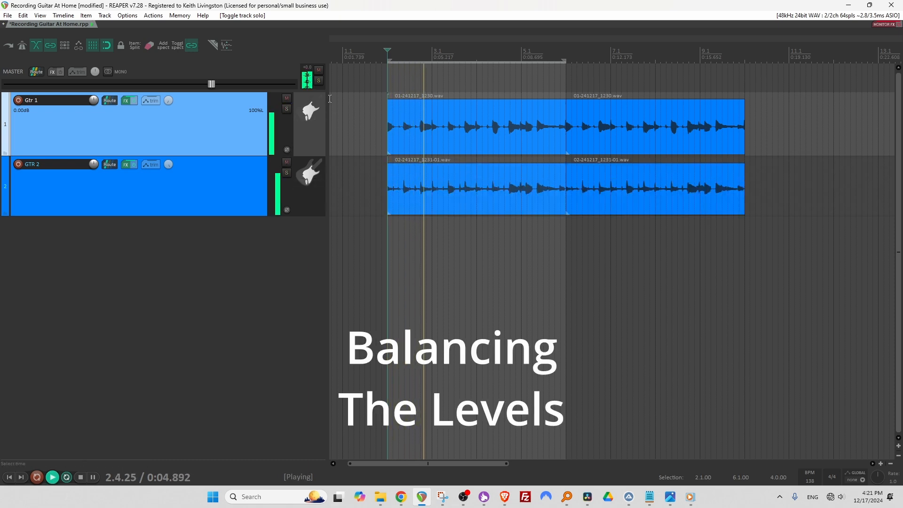
left_click_drag(93, 164, 93, 170)
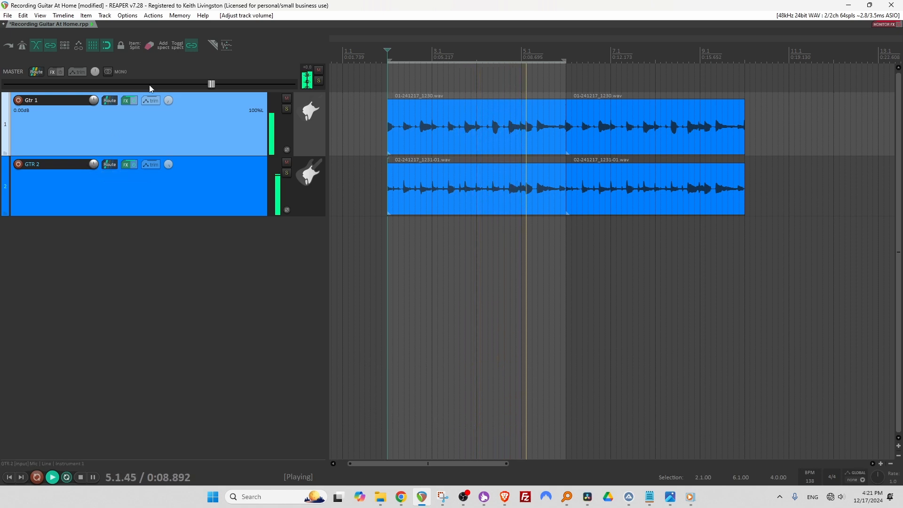
left_click_drag(150, 89, 183, 156)
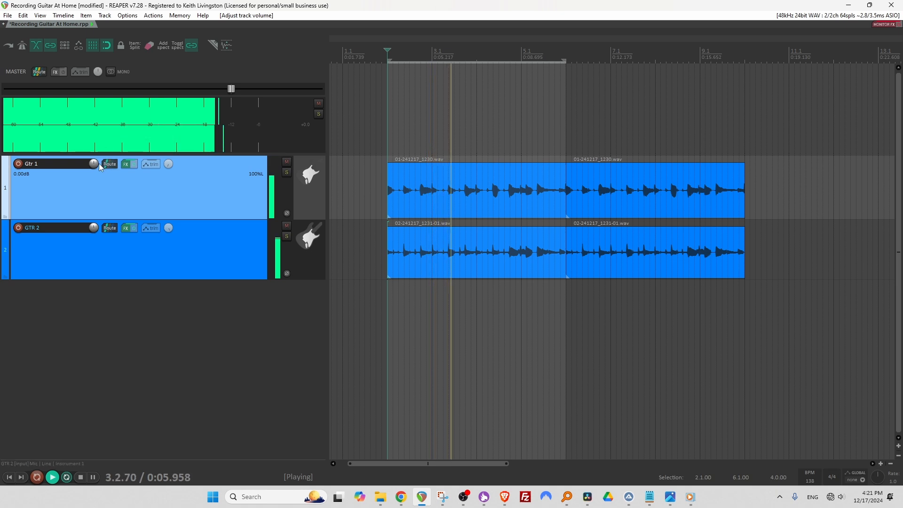
left_click_drag(94, 164, 93, 156)
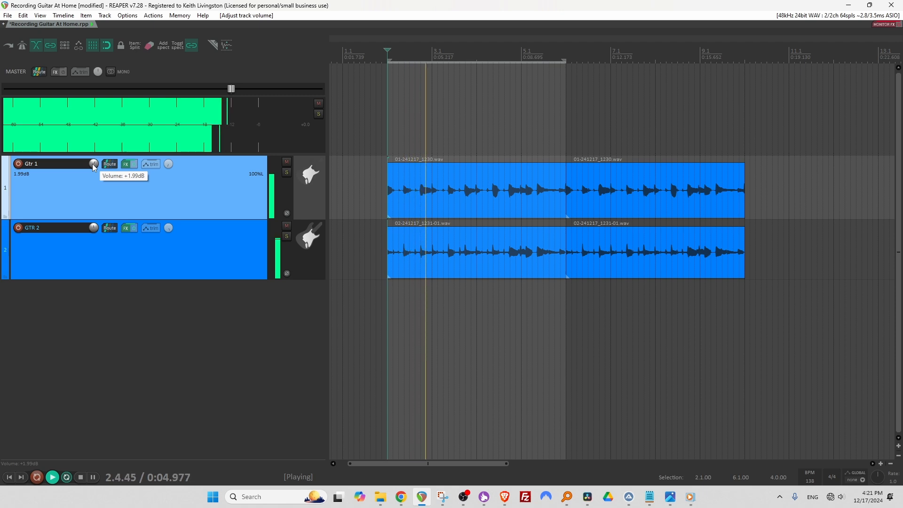
Step: Listen to Gtr 1 soloed, stop playback, and solo GTR 2 as well
left_click(286, 173)
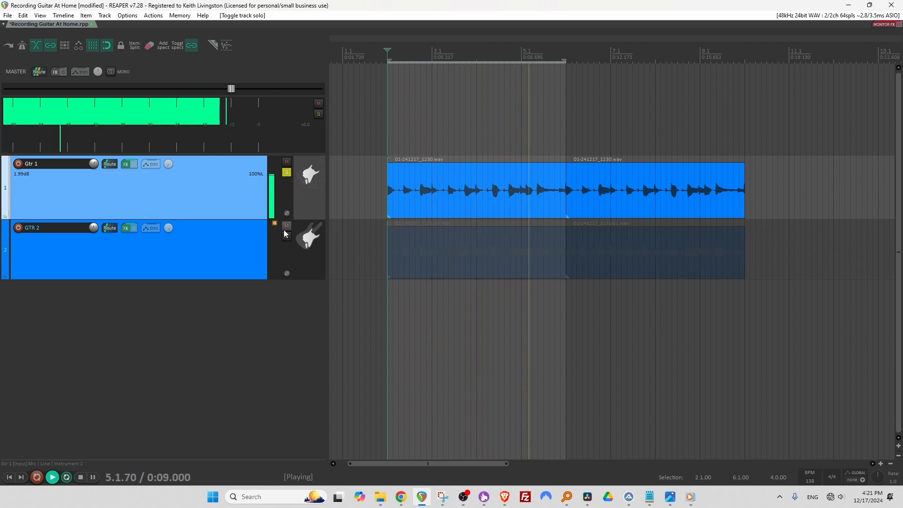
key("space")
left_click(286, 236)
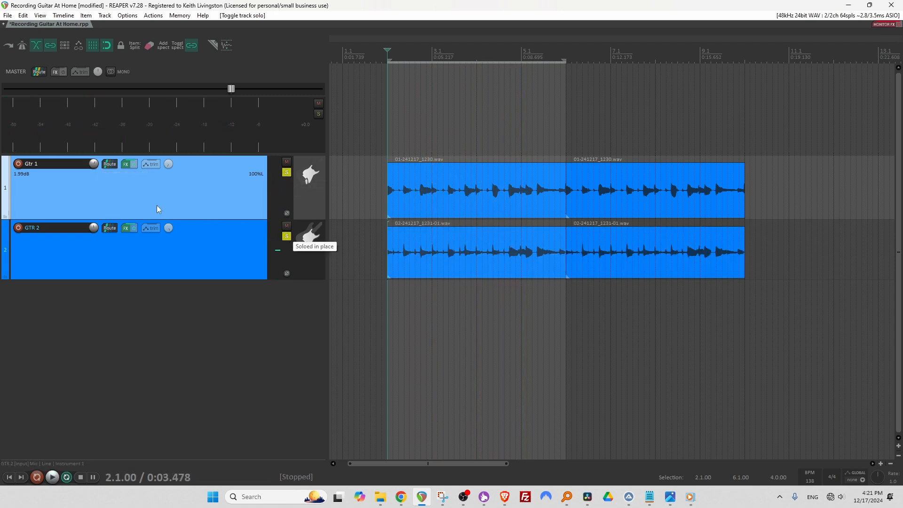
Step: Adjust the GTR 2 amp's EQ during playback to Bass 2.7, Middle 5.4 and Treble 4.8, and close its effects window
left_click(125, 228)
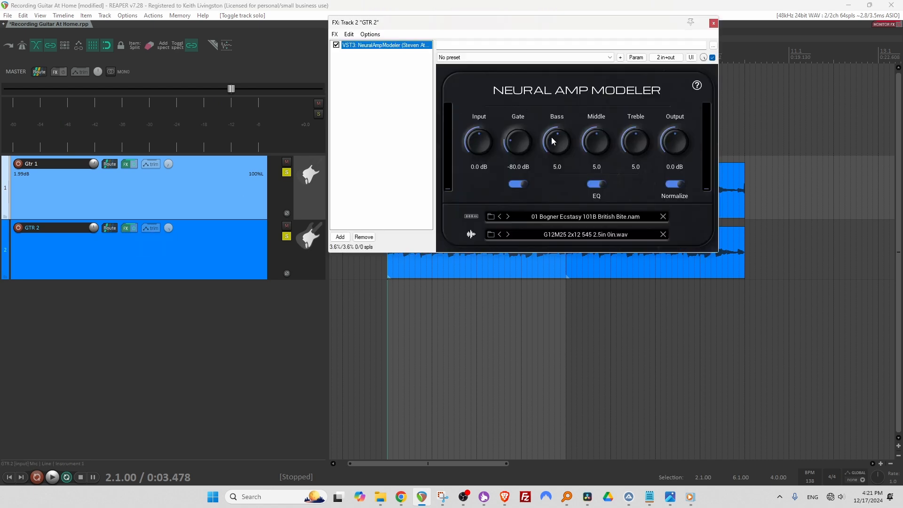
left_click_drag(553, 141, 553, 150)
key("space")
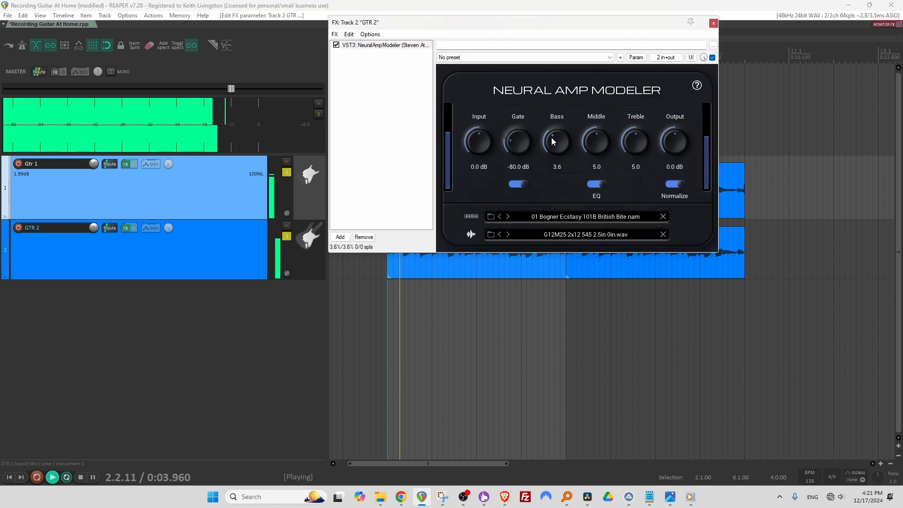
left_click_drag(598, 142, 626, 146)
left_click_drag(558, 139, 559, 143)
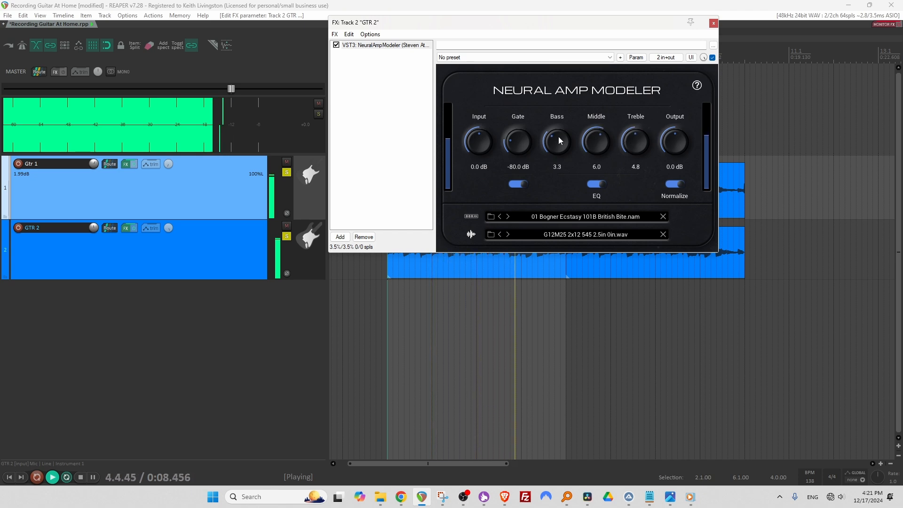
left_click(713, 23)
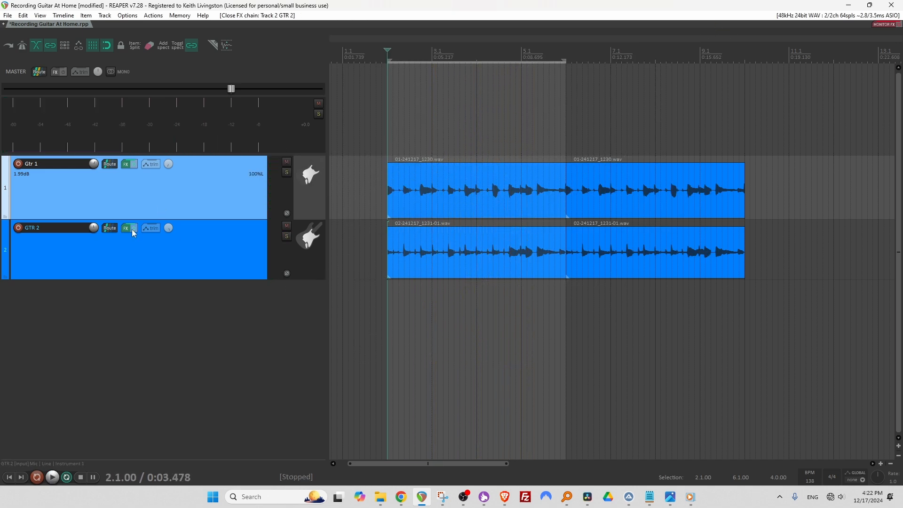
Step: Search the Neural Amp Modeler folder for CLEAN and load Laney GH30 Clean STANDARD.nam as the GTR 2 amp profile
left_click(130, 230)
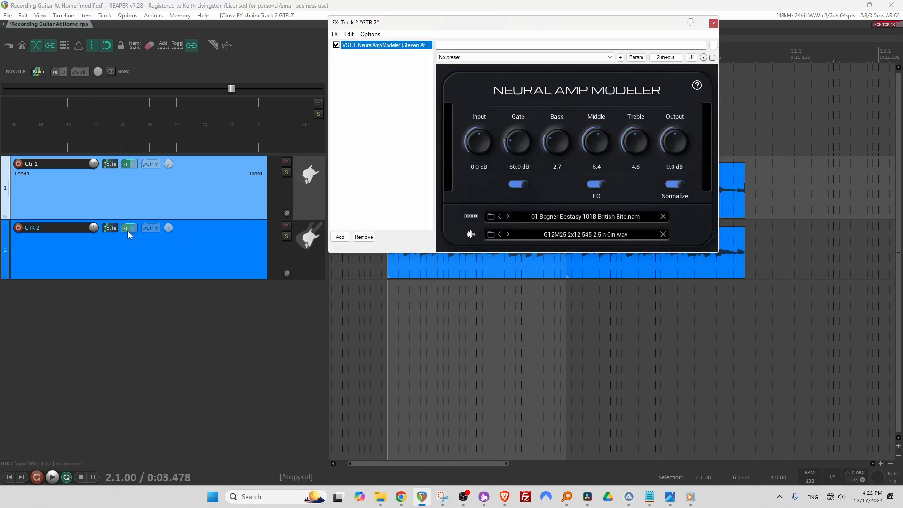
left_click(491, 216)
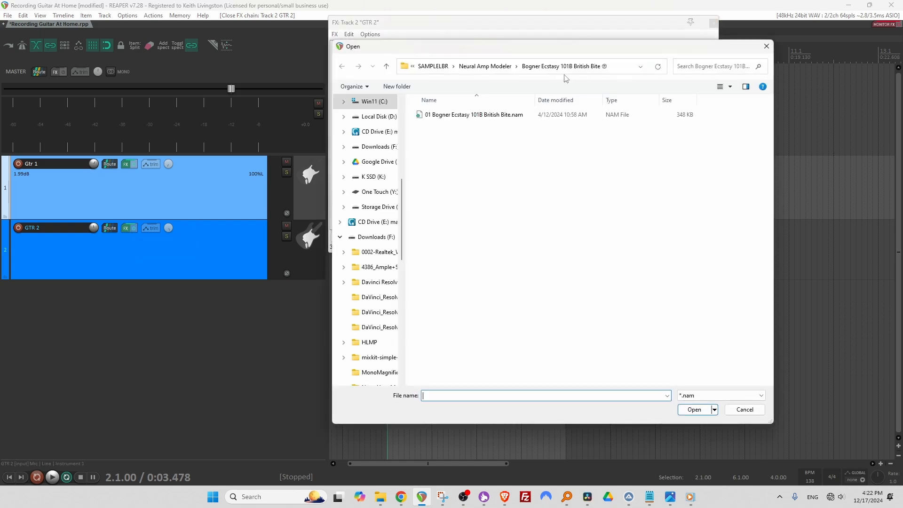
left_click(482, 67)
left_click(699, 64)
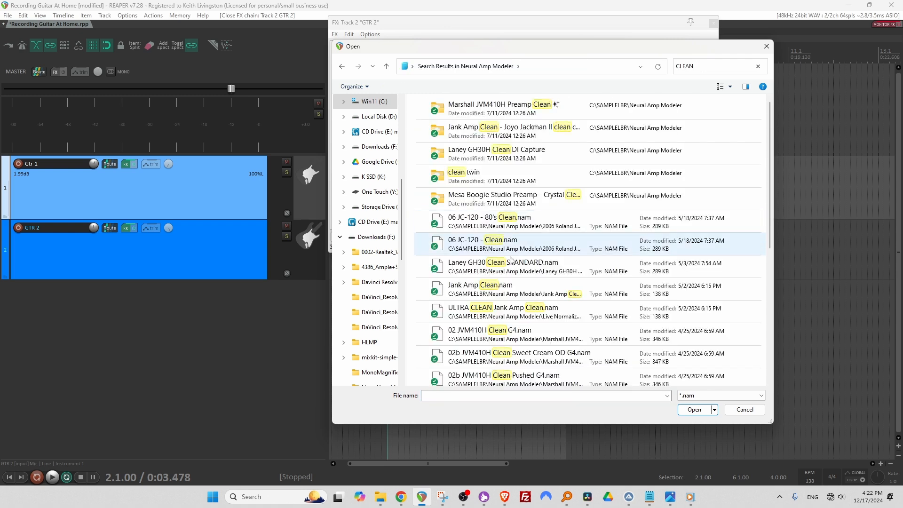
double_click(504, 272)
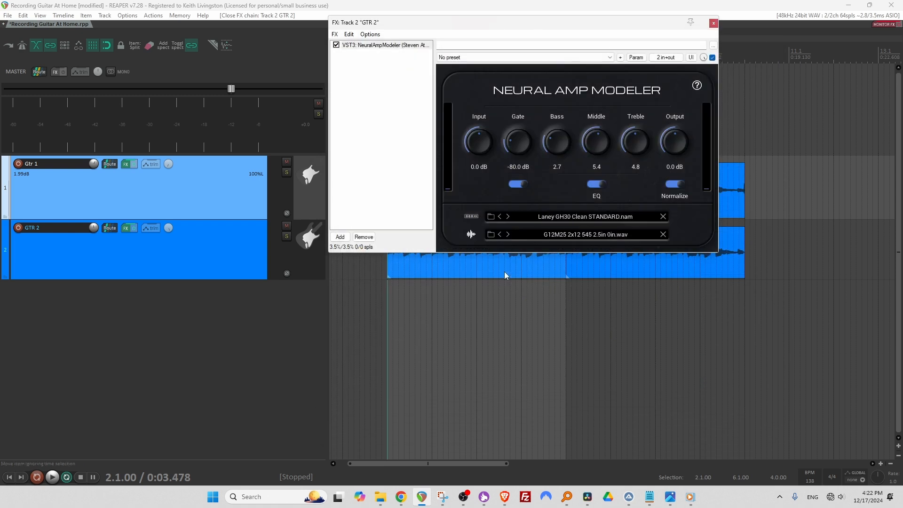
Step: Solo GTR 2 during playback and set its amp's Input to 7.3 dB, Treble to 7.8 and Middle to 4.7
key("space")
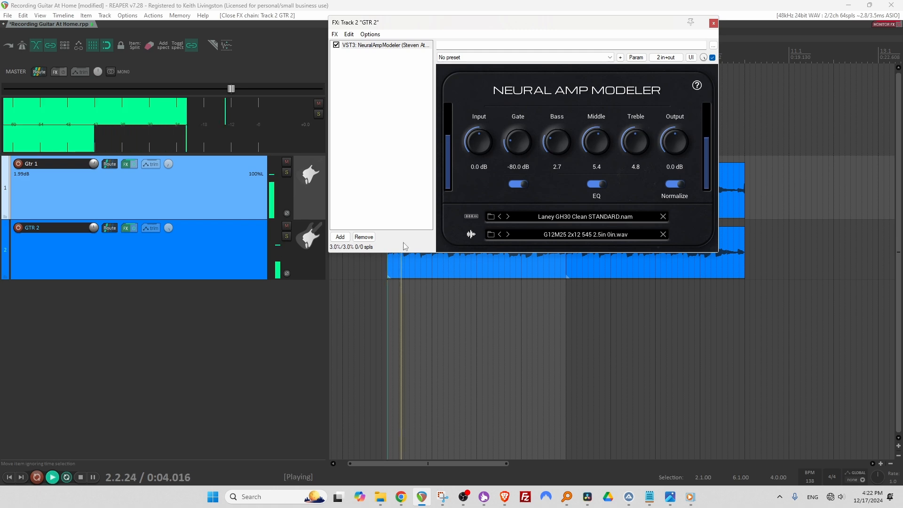
left_click(287, 236)
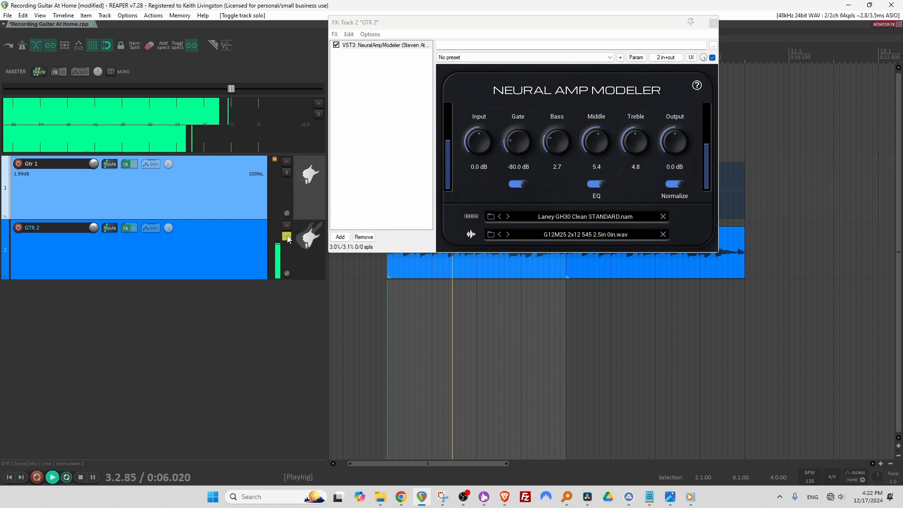
left_click_drag(478, 141, 479, 125)
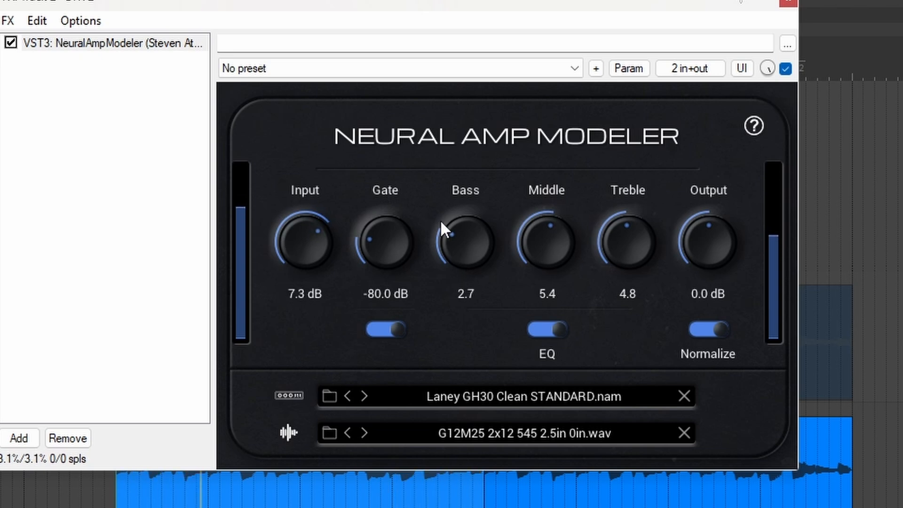
left_click_drag(605, 232, 605, 213)
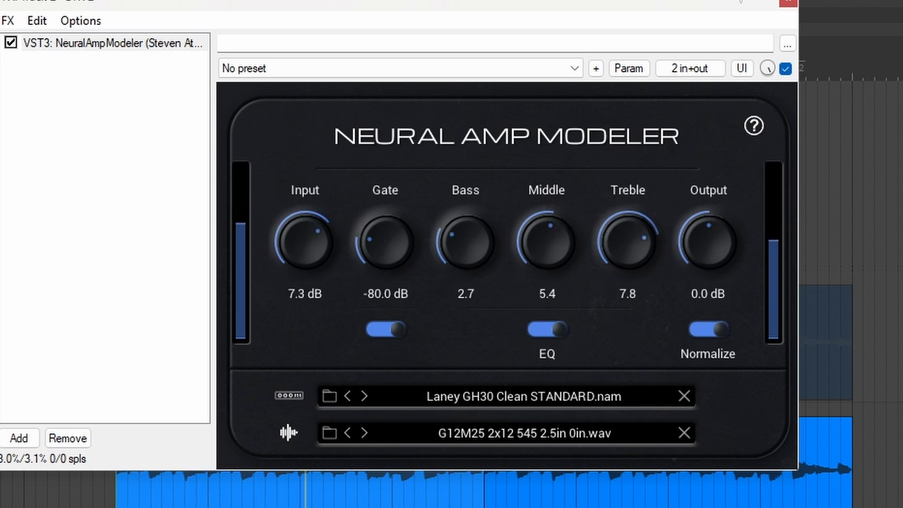
left_click_drag(547, 230, 546, 234)
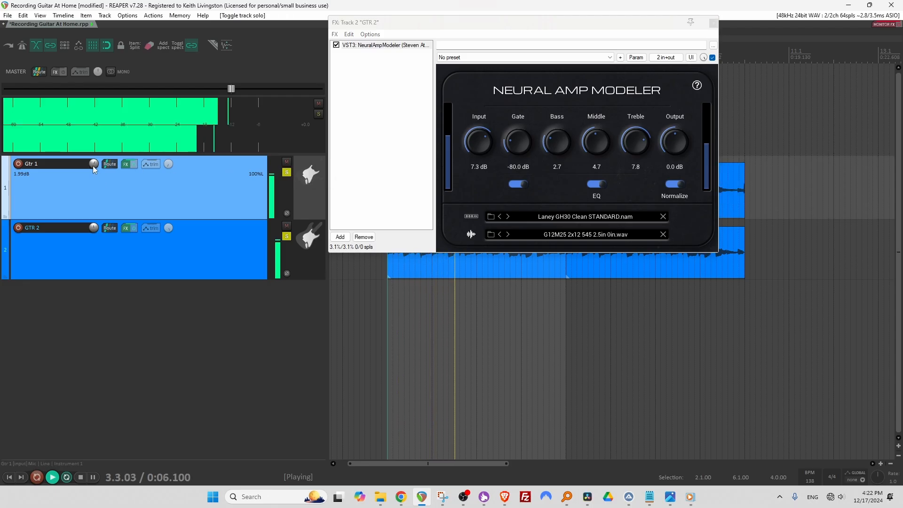
Step: Lower the Gtr 1 volume to -3.82 dB and raise the GTR 2 amp's Treble slightly during playback
left_click_drag(94, 164, 93, 172)
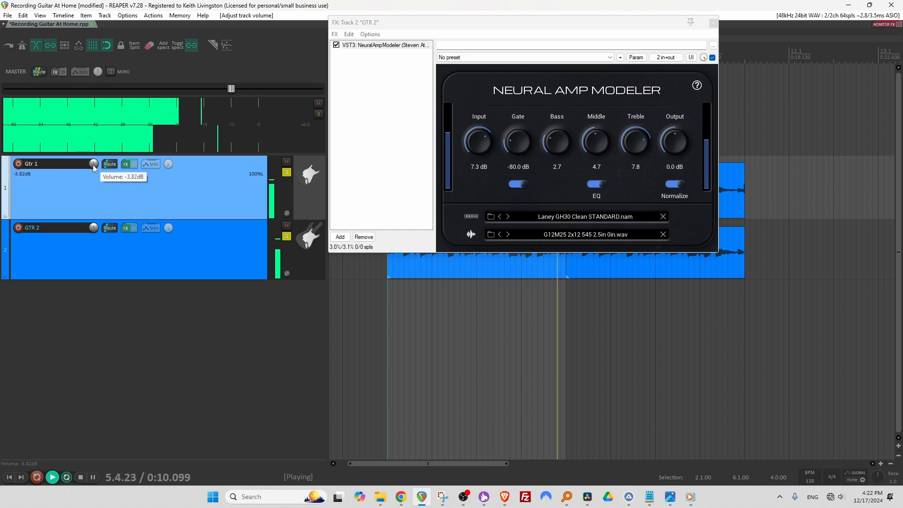
mouse_move(642, 143)
left_mouse_down()
mouse_move(642, 123)
mouse_move(643, 134)
left_mouse_up()
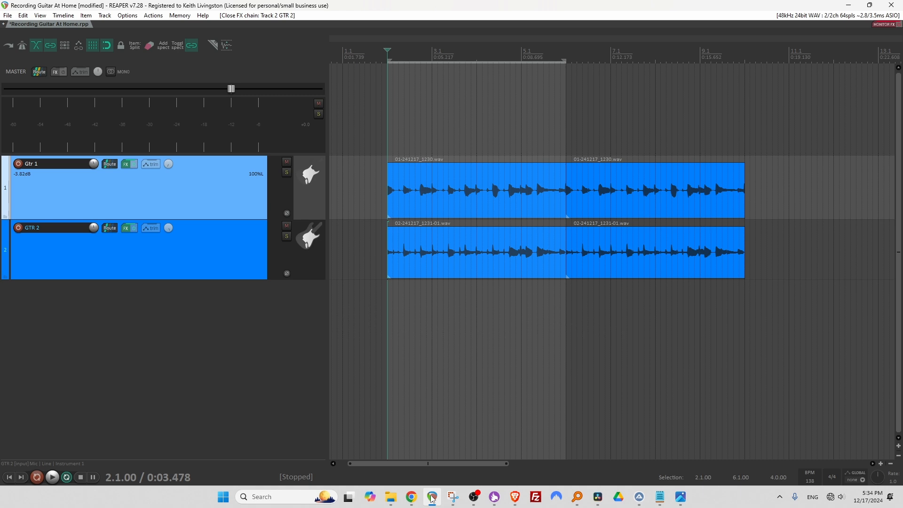
Step: Switch to File Explorer and open the NAM folder on drive C to view its subfolders
left_click(391, 497)
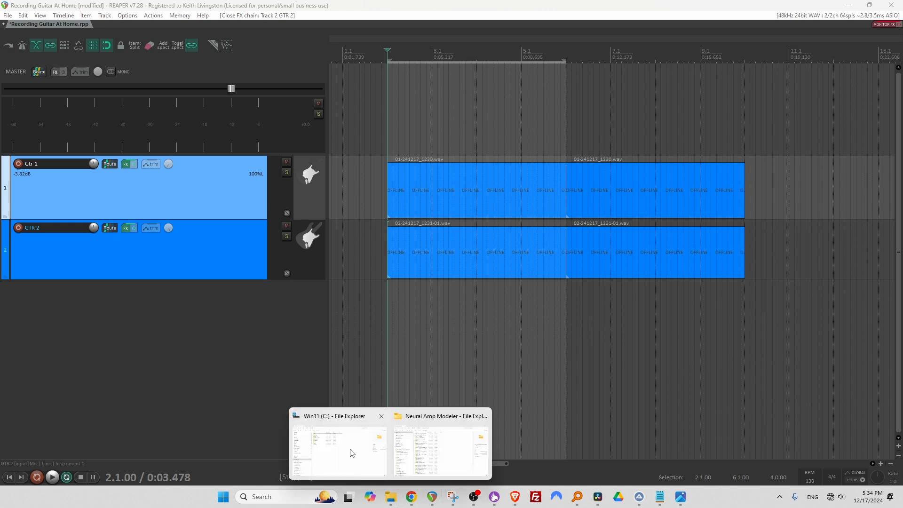
left_click(353, 447)
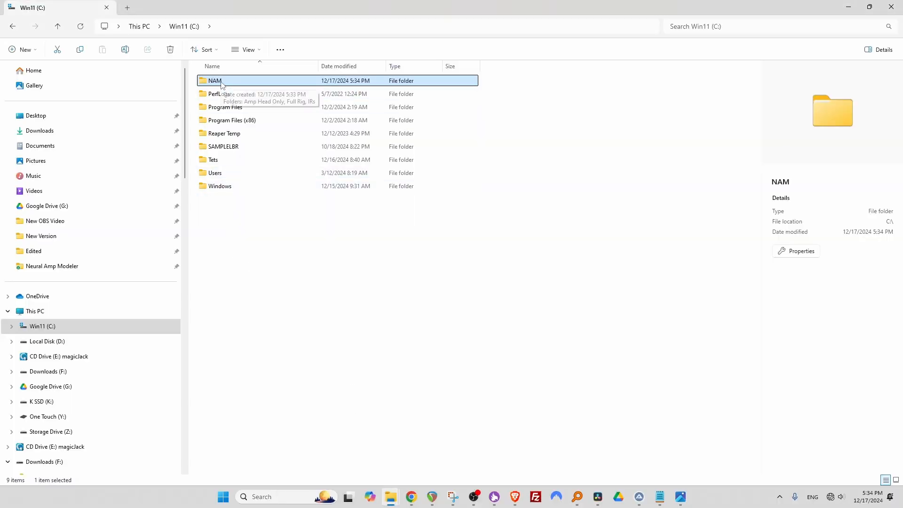
double_click(221, 82)
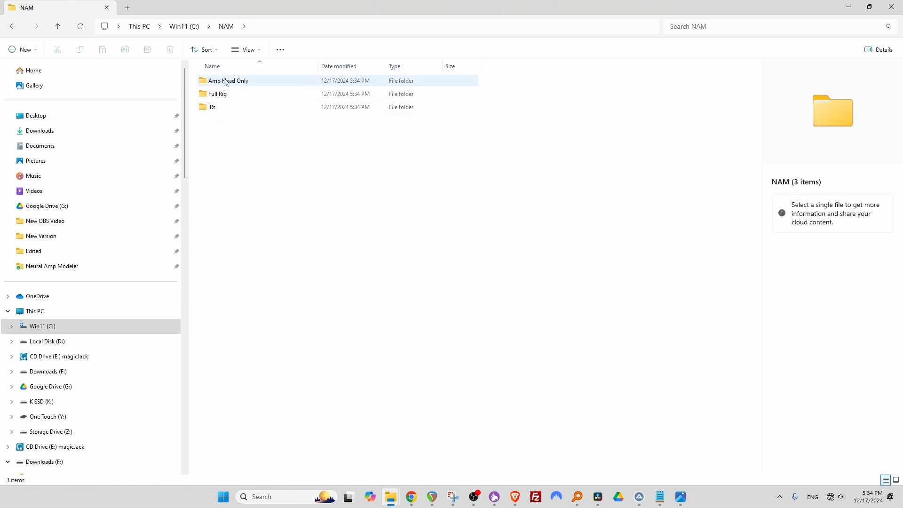
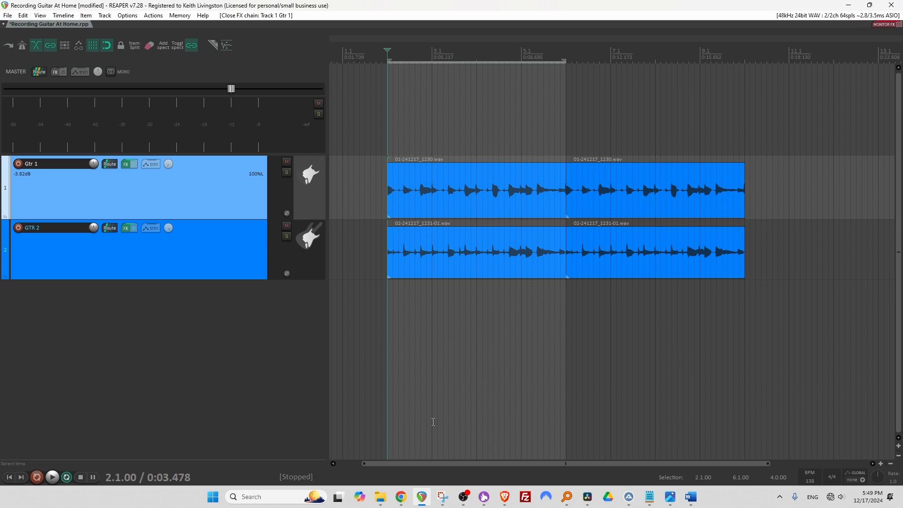
Step: Switch to File Explorer and copy the path of the VST3 folder inside Program Files\Common Files
left_click(380, 496)
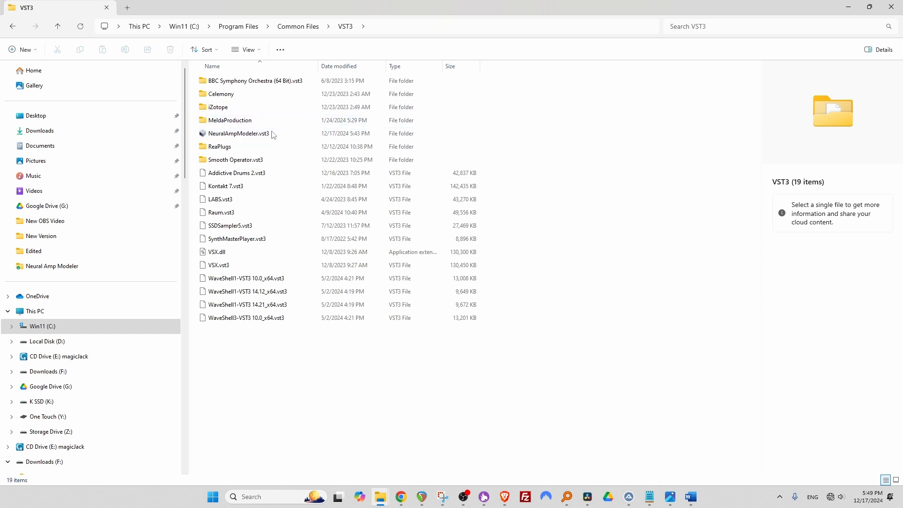
left_click(407, 32)
key("ctrl+c")
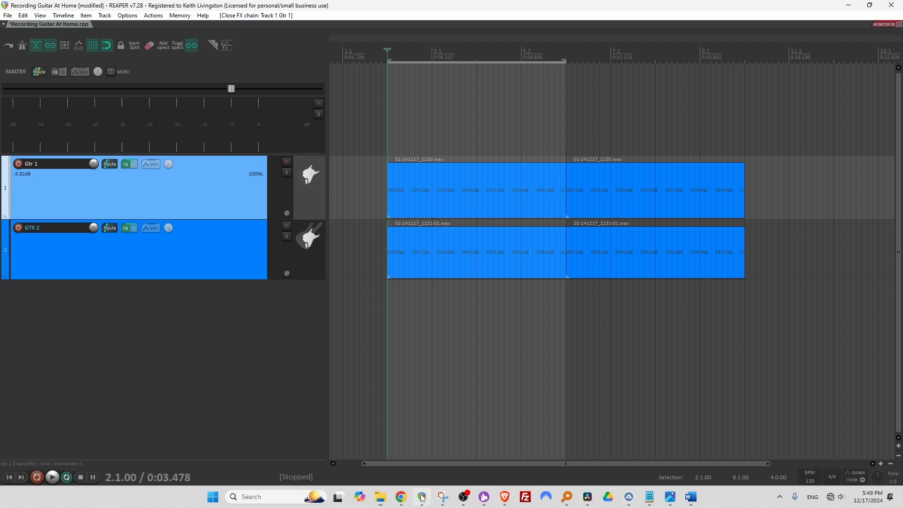
Step: Switch to REAPER and add the copied VST3 path, followed by a semicolon, at the start of the VST plug-in paths in Preferences
left_click(422, 497)
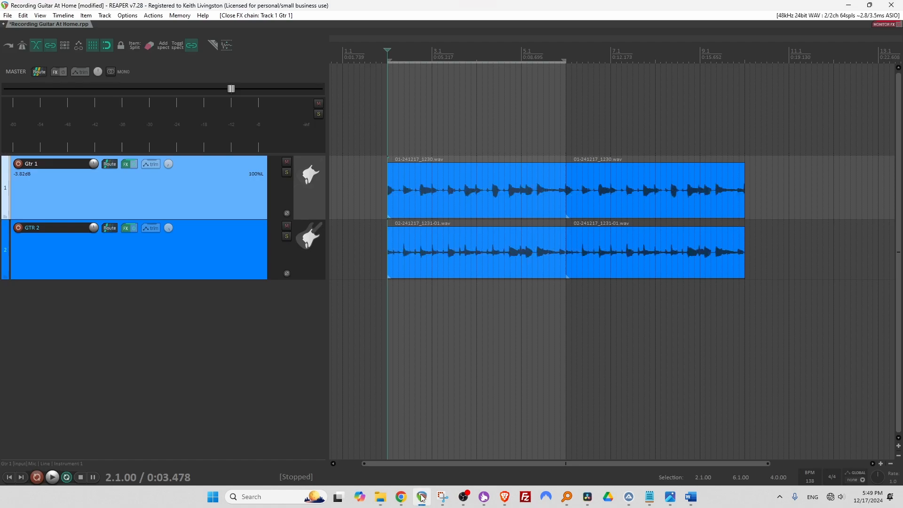
left_click(127, 15)
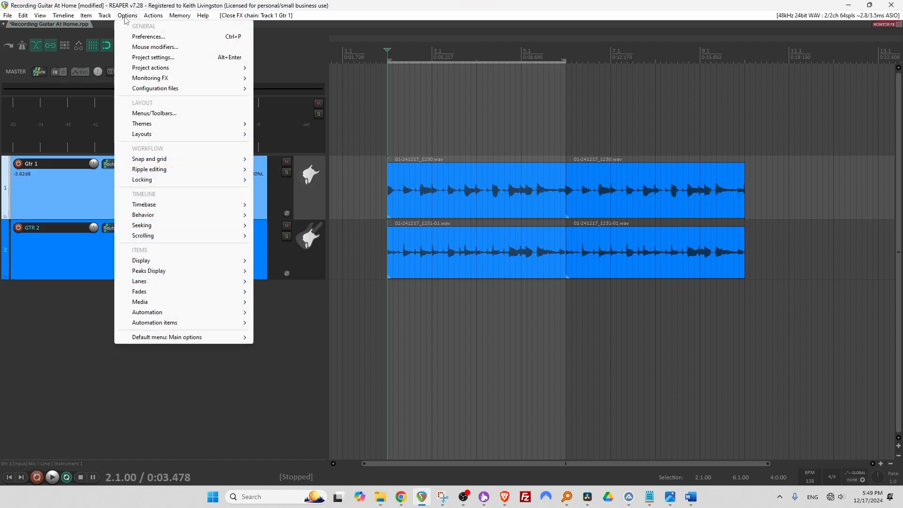
left_click(141, 37)
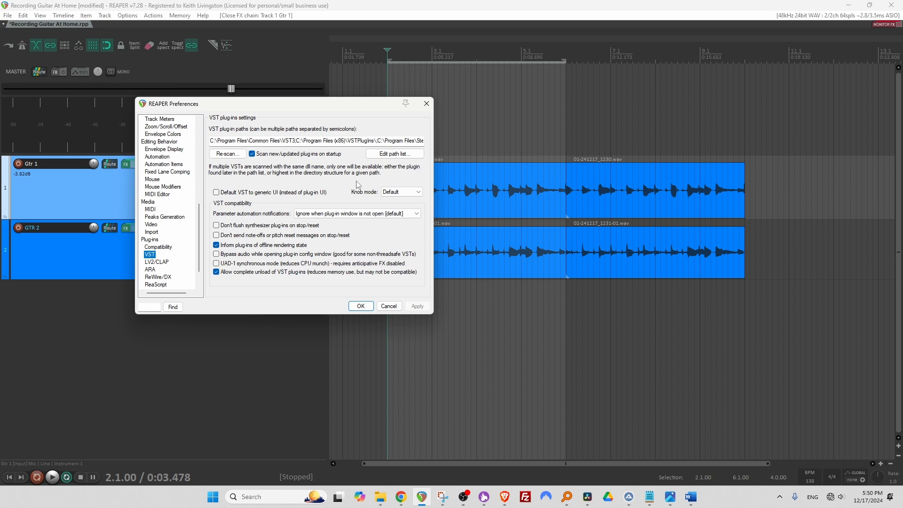
left_click(301, 141)
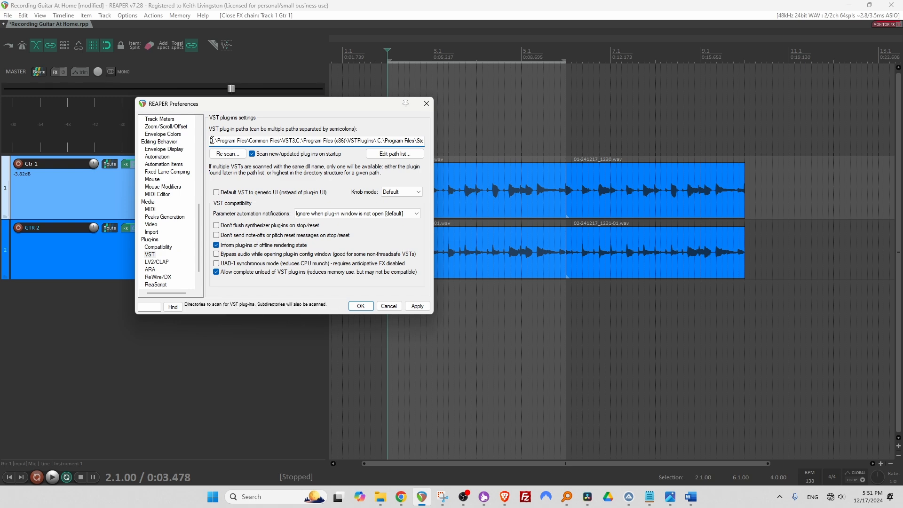
key("ctrl+v")
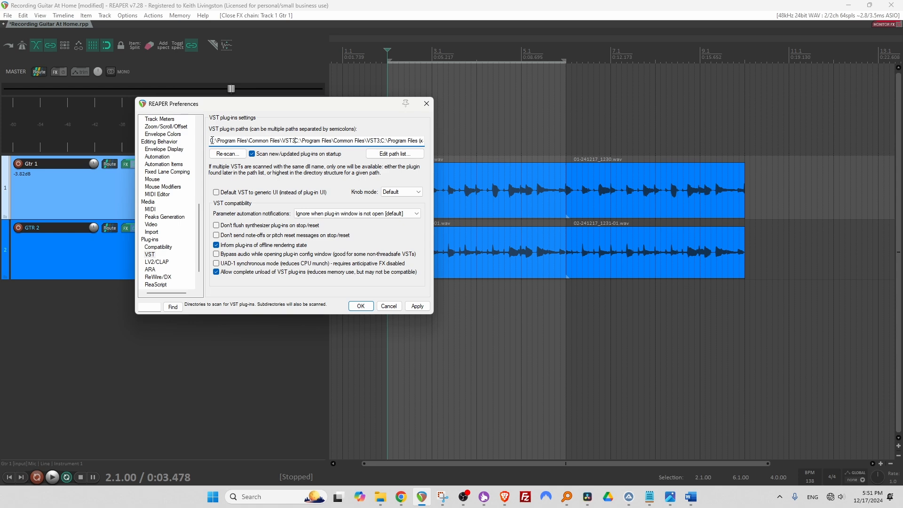
type(";")
Step: Remove the added path and its semicolon from the start of the VST plug-in paths and accept the preferences
key("shift+Home")
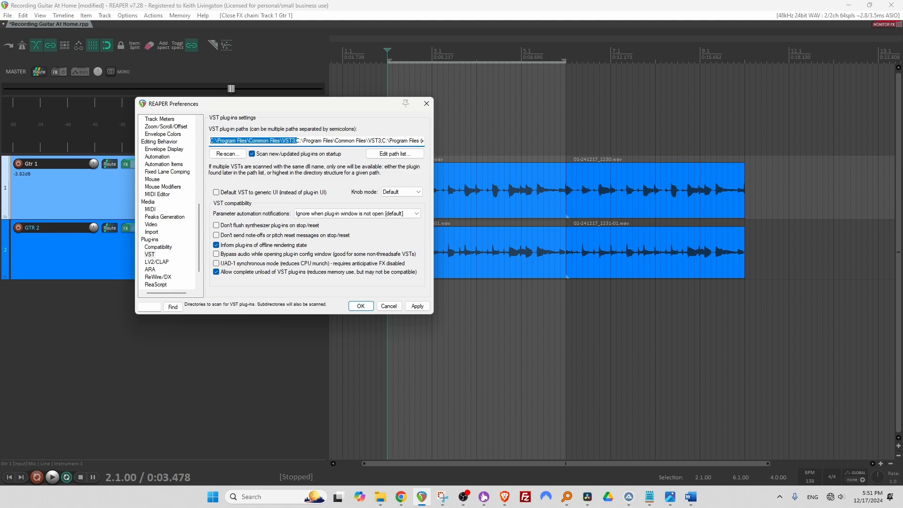
key("Delete")
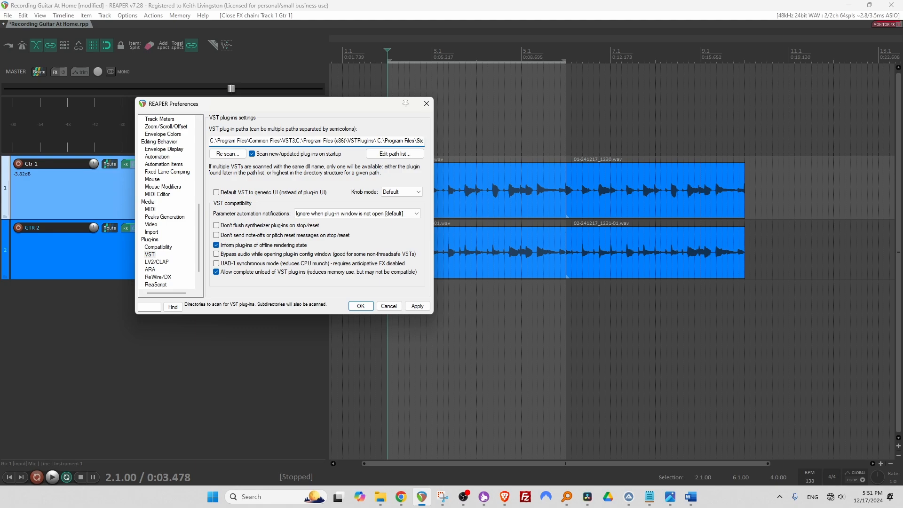
left_click(361, 306)
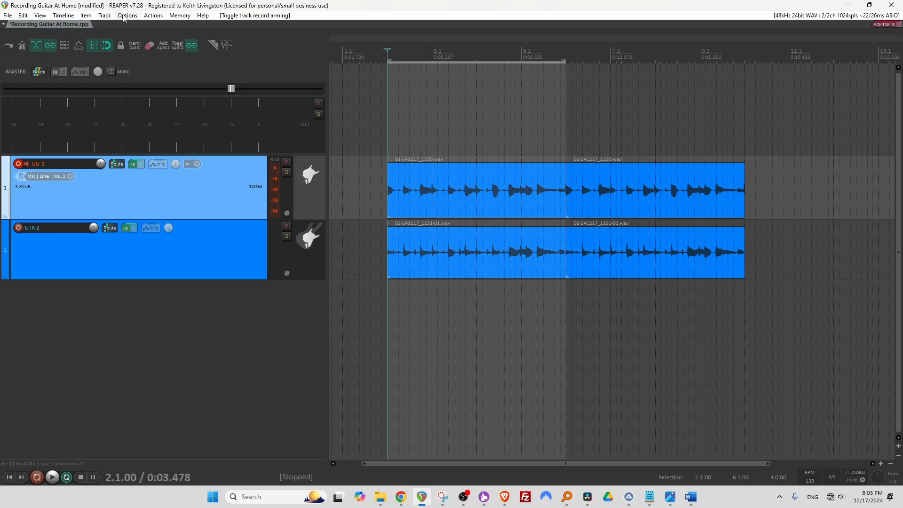
Step: Set the requested block size to 64 in the audio device preferences
left_click(126, 16)
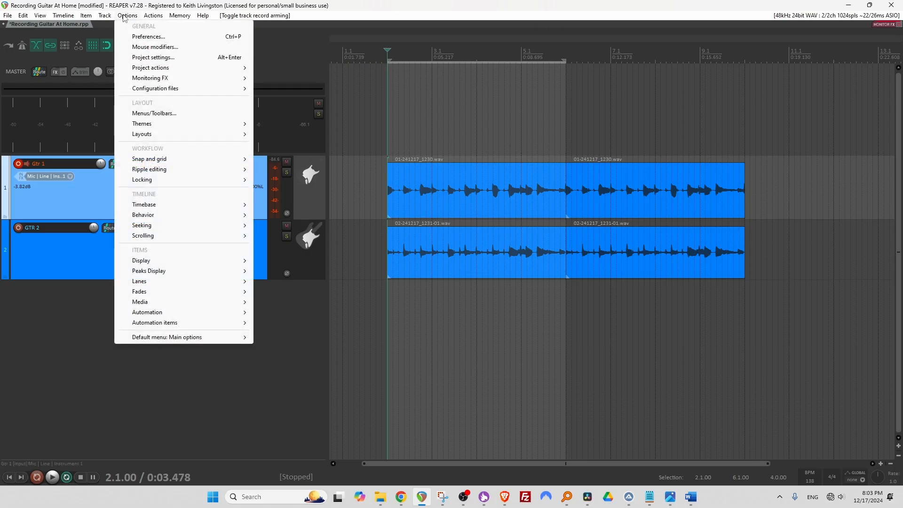
left_click(136, 37)
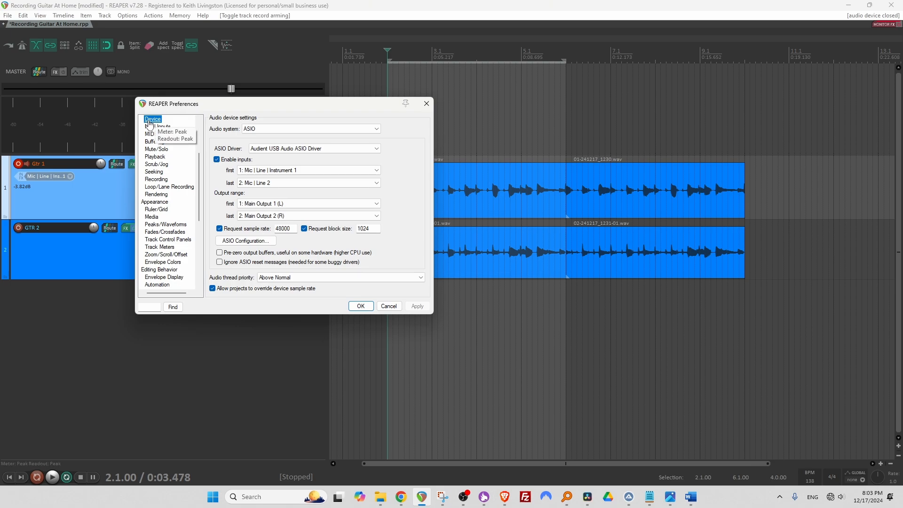
left_click_drag(373, 229, 340, 226)
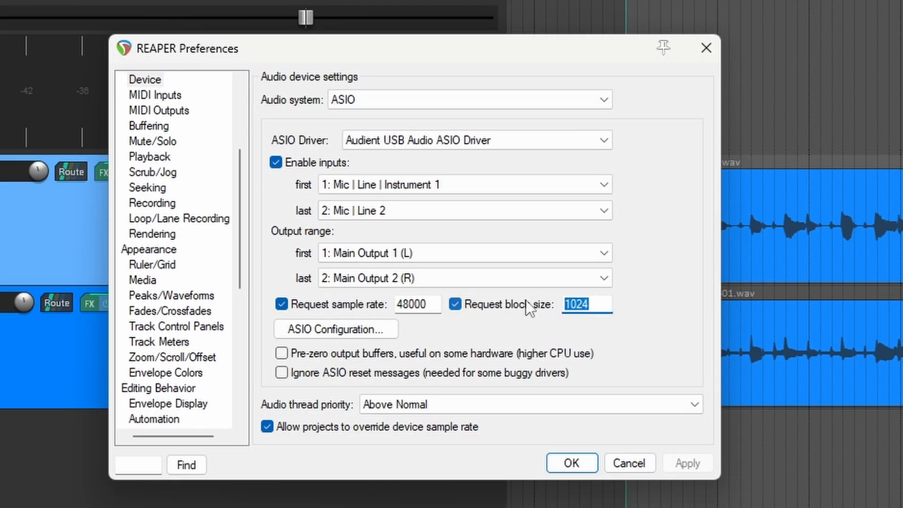
type("64")
key("Return")
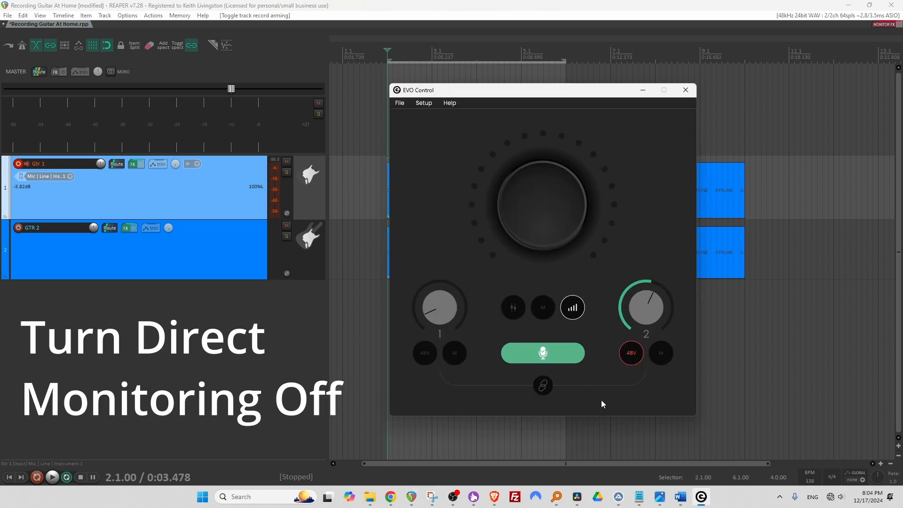
Step: Turn off direct monitoring in EVO Control by setting the monitor mix fully toward computer playback
left_click(516, 312)
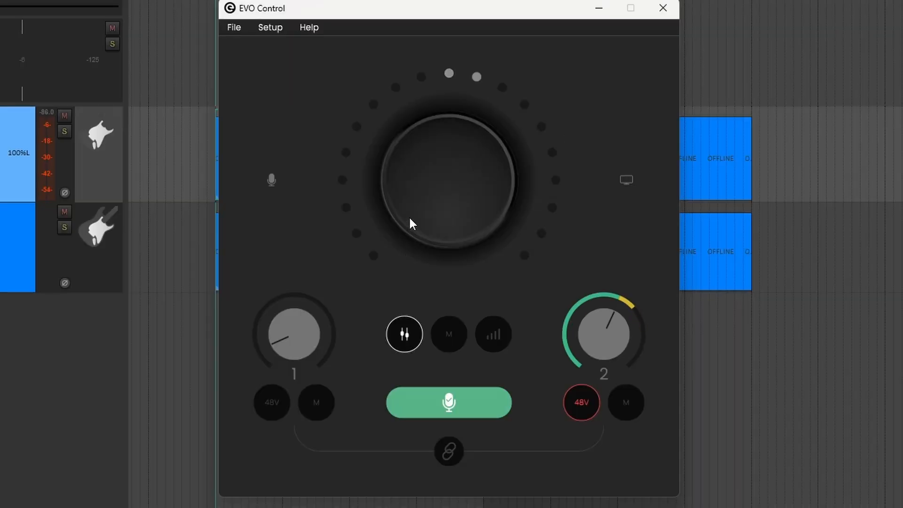
left_click_drag(412, 223, 411, 109)
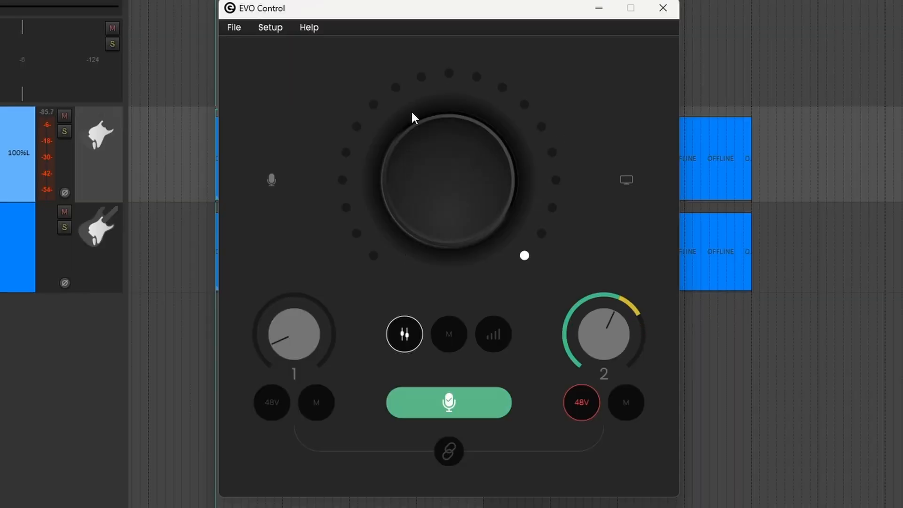
left_click(626, 183)
left_click_drag(400, 236, 404, 330)
left_click(272, 181)
left_click(625, 180)
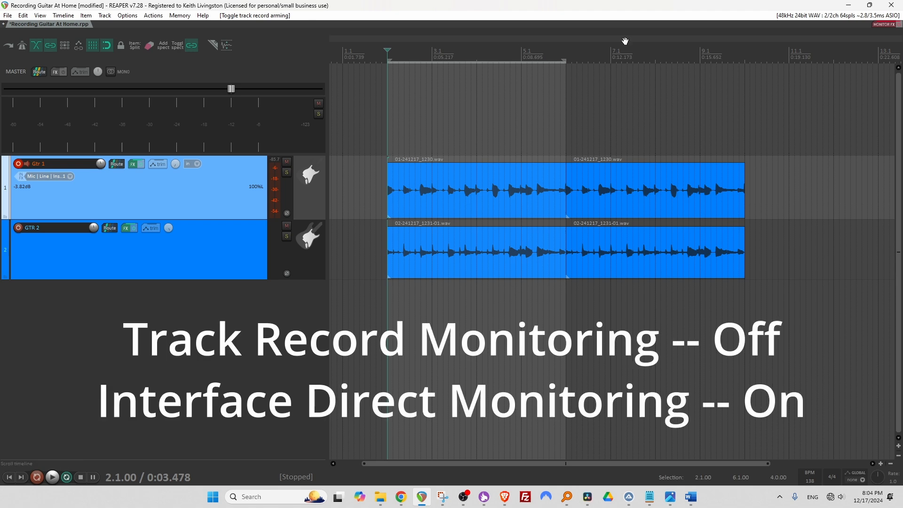
Step: Turn off record monitoring on Gtr 1, and in EVO Control turn the monitor mix fully toward computer playback
left_click(27, 164)
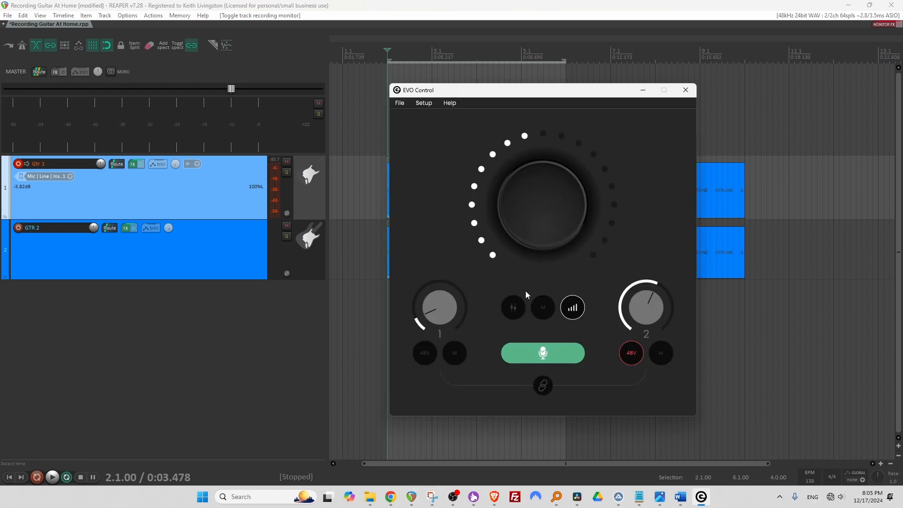
left_click(513, 307)
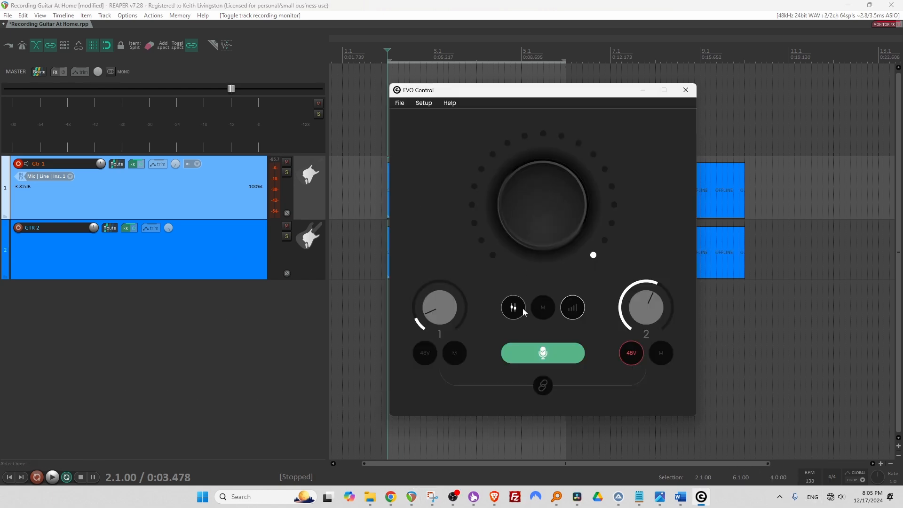
left_click_drag(529, 180, 532, 70)
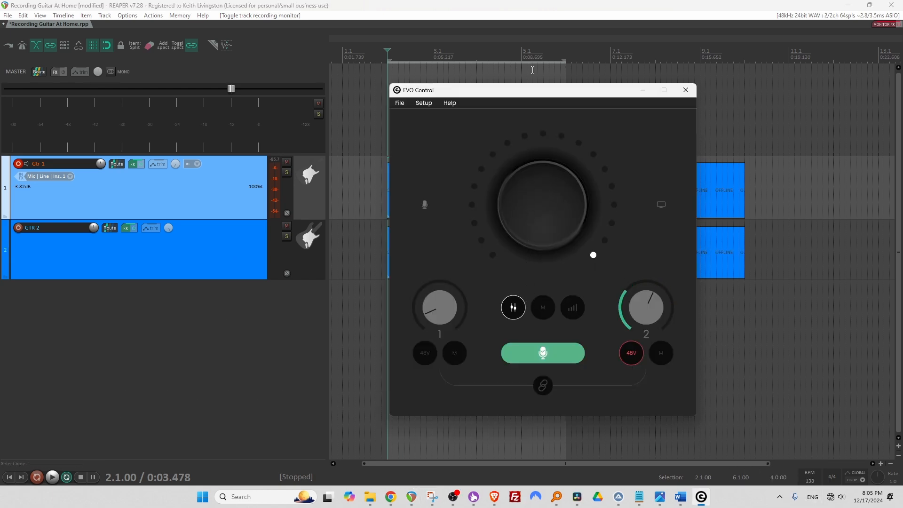